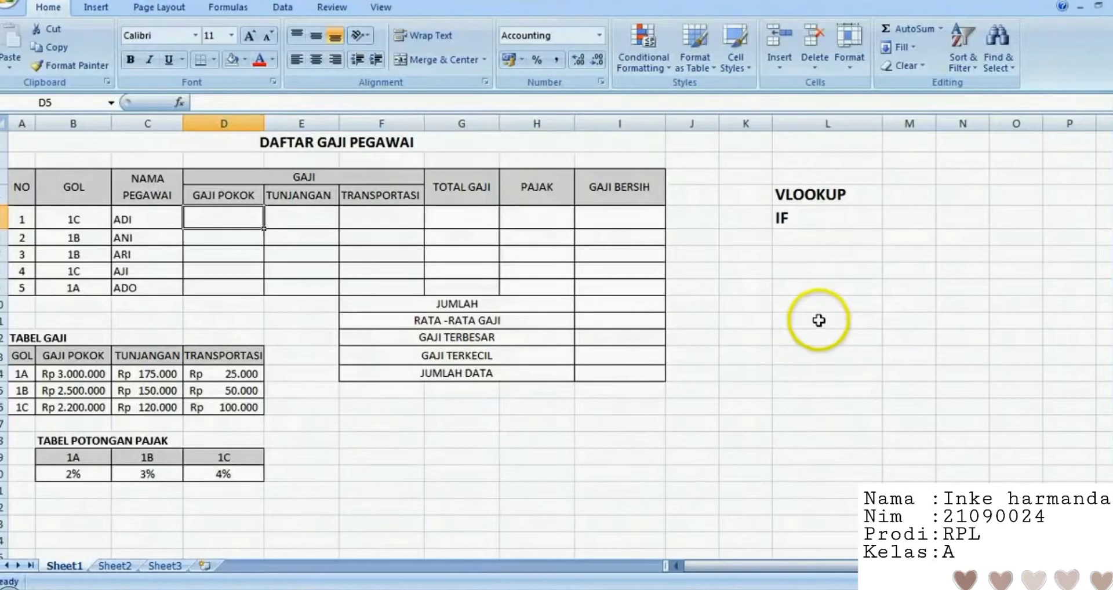
{"action": "left_click", "coordinate": [820, 196]}
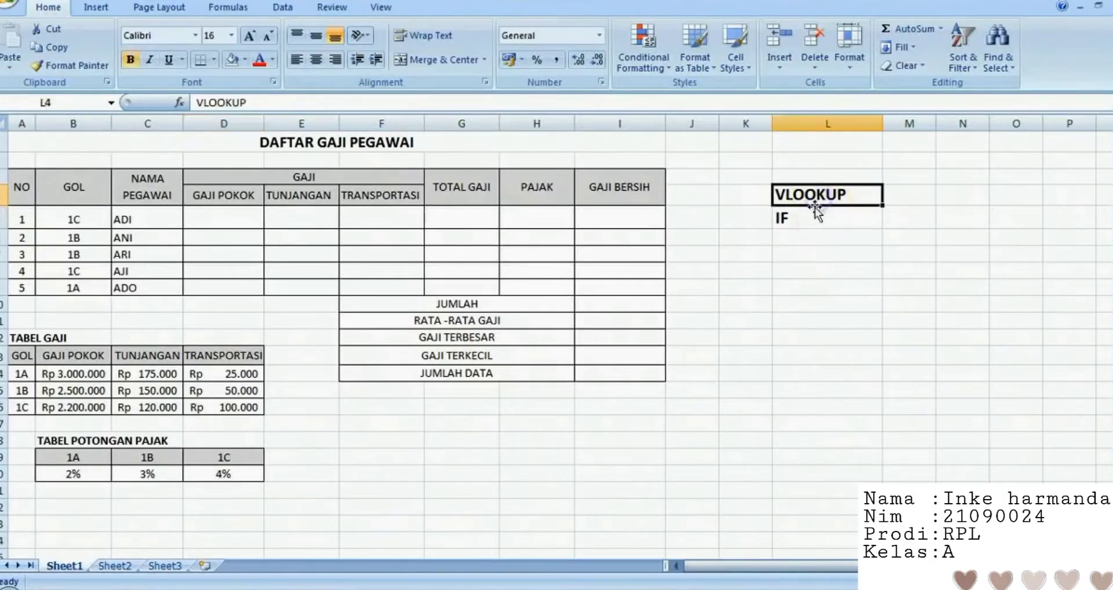
{"action": "left_click", "coordinate": [809, 218]}
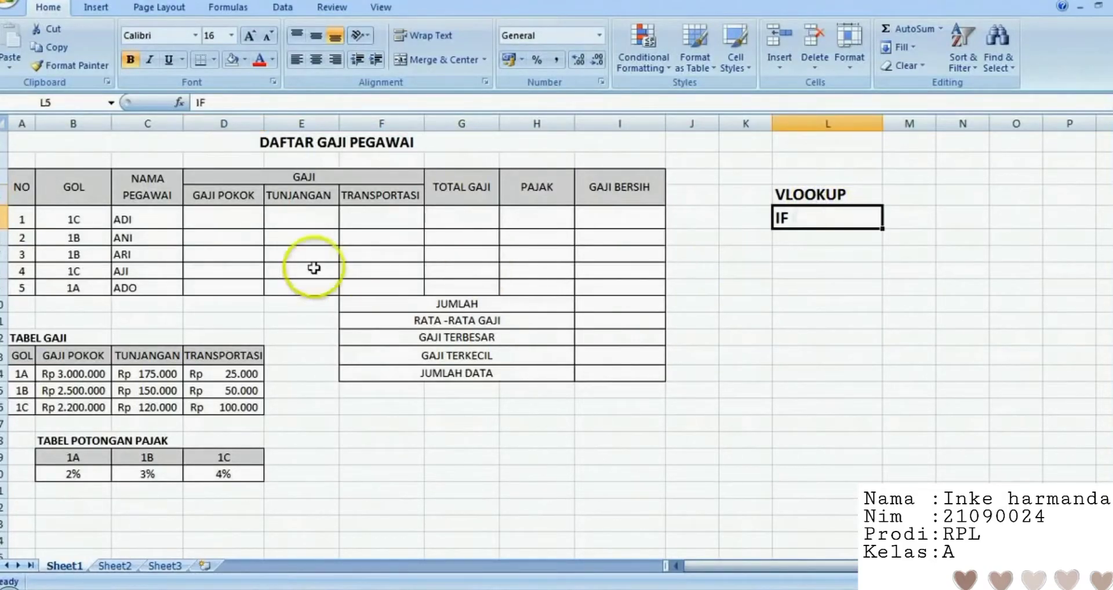
{"action": "left_click", "coordinate": [219, 225]}
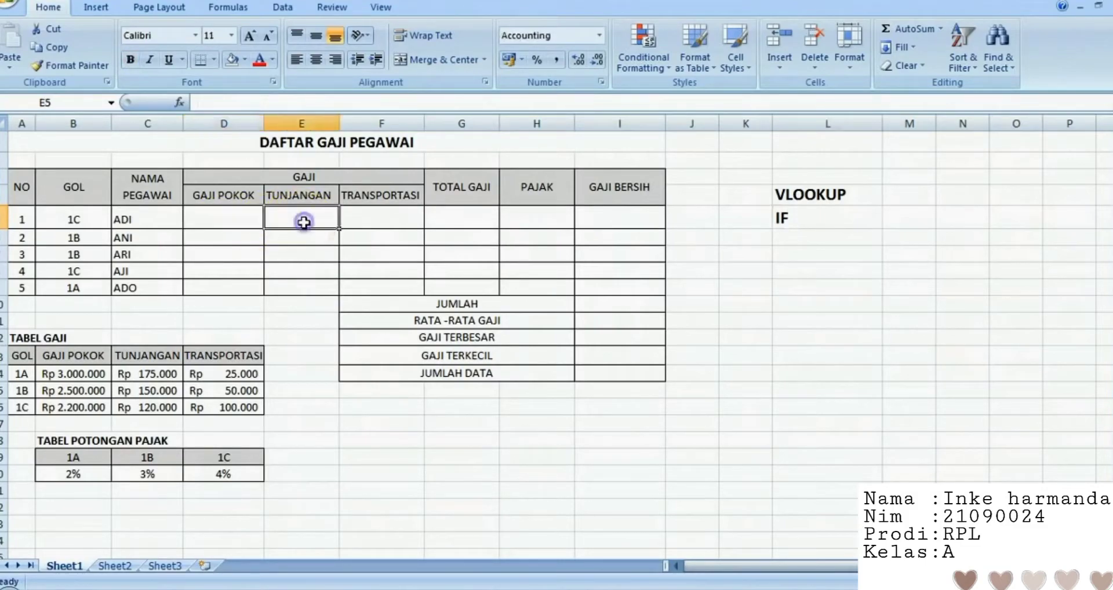
{"action": "left_click", "coordinate": [380, 218]}
Fill the empty GAJI POKOK, TUNJANGAN and TRANSPORTASI cells of all five employees with yellow
{"action": "mouse_move", "coordinate": [226, 228]}
{"action": "left_mouse_down"}
{"action": "mouse_move", "coordinate": [307, 224]}
{"action": "mouse_move", "coordinate": [368, 281]}
{"action": "left_mouse_up"}
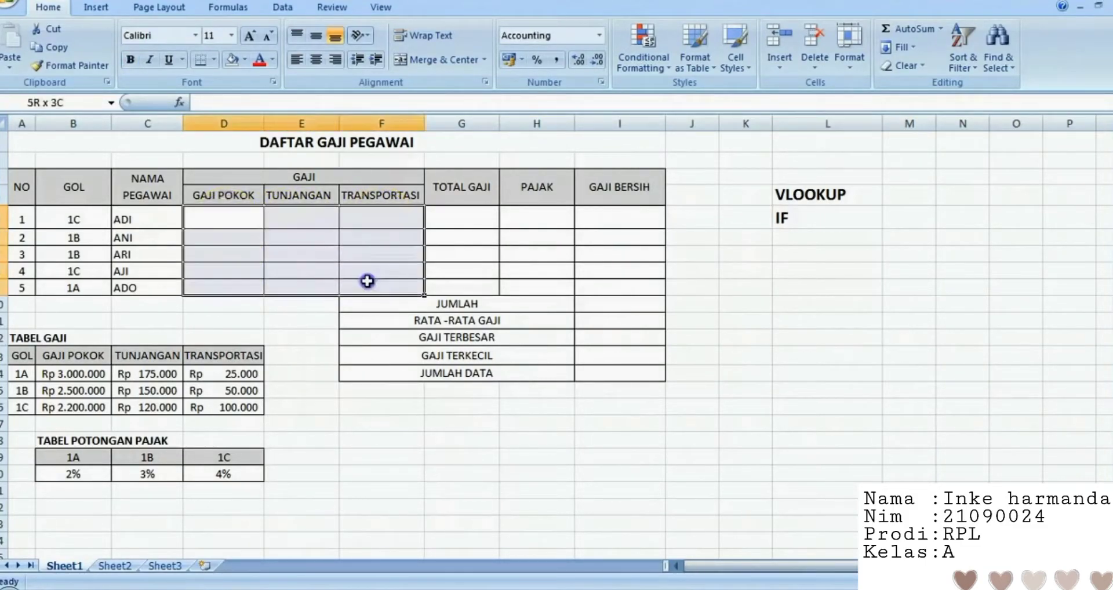
{"action": "left_click", "coordinate": [245, 59]}
{"action": "left_click", "coordinate": [270, 185]}
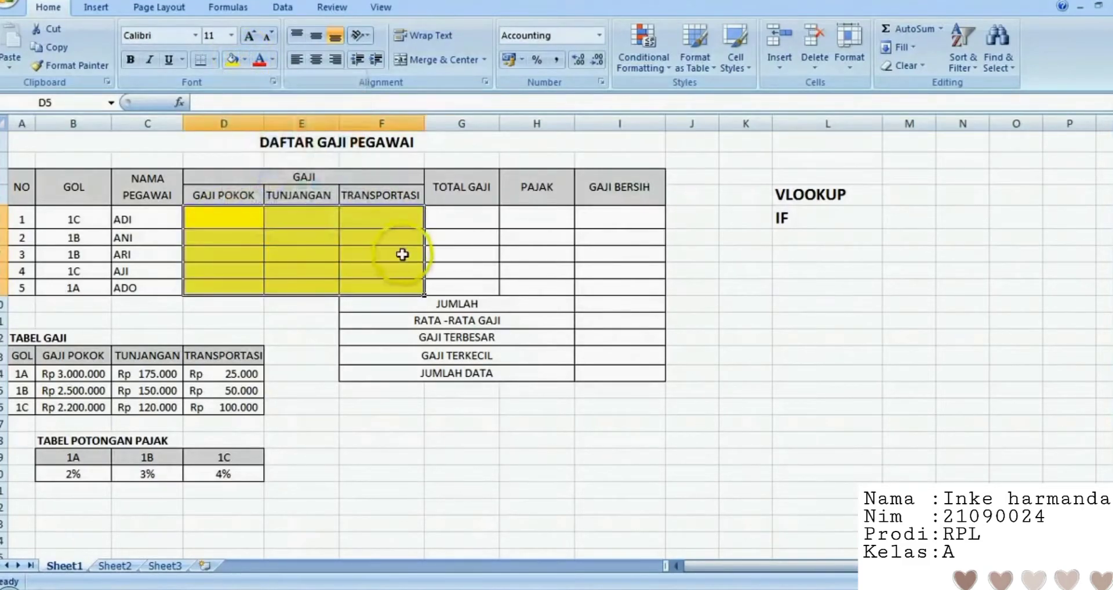
{"action": "left_click", "coordinate": [398, 243]}
{"action": "left_click_drag", "start_coordinate": [213, 219], "coordinate": [382, 286]}
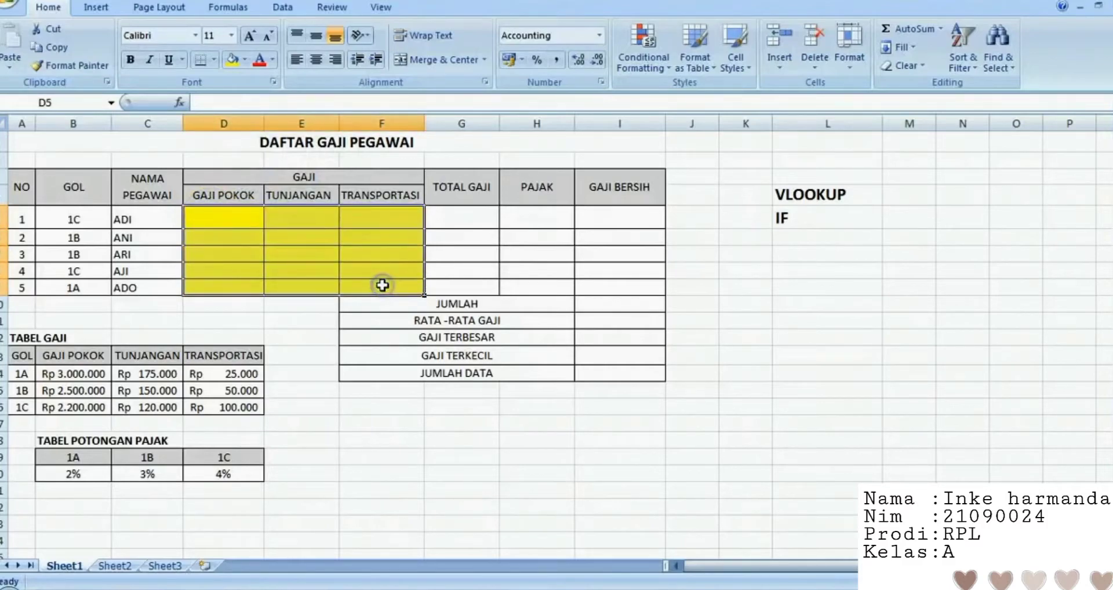
{"action": "left_click_drag", "start_coordinate": [18, 356], "coordinate": [204, 403]}
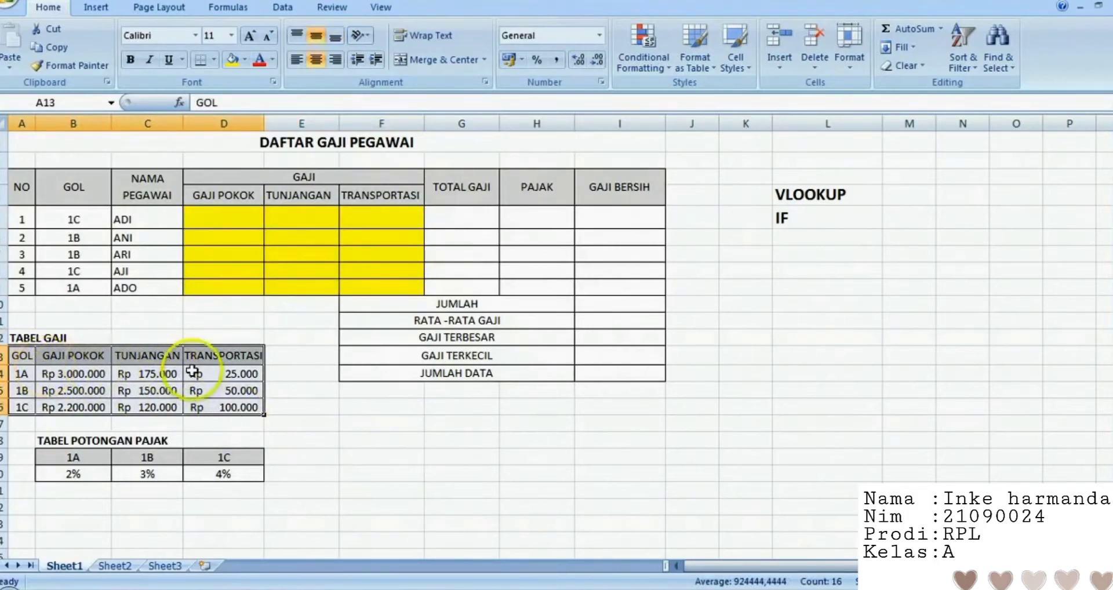
{"action": "left_click", "coordinate": [215, 219]}
Fill the PAJAK cells H5 to H9 with yellow
{"action": "left_click_drag", "start_coordinate": [523, 207], "coordinate": [529, 288]}
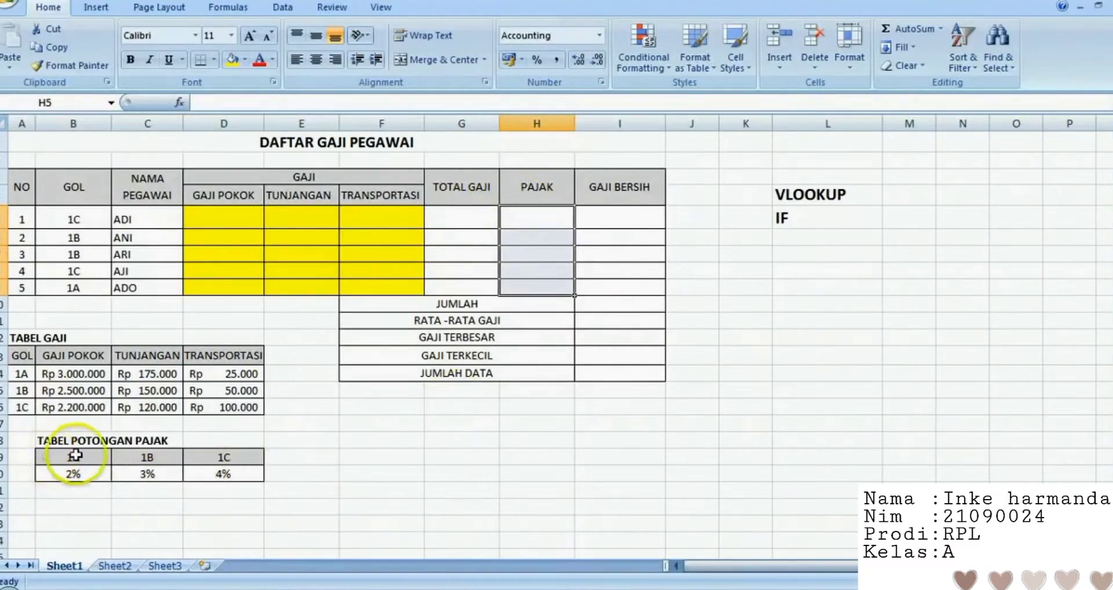
{"action": "left_click", "coordinate": [231, 59]}
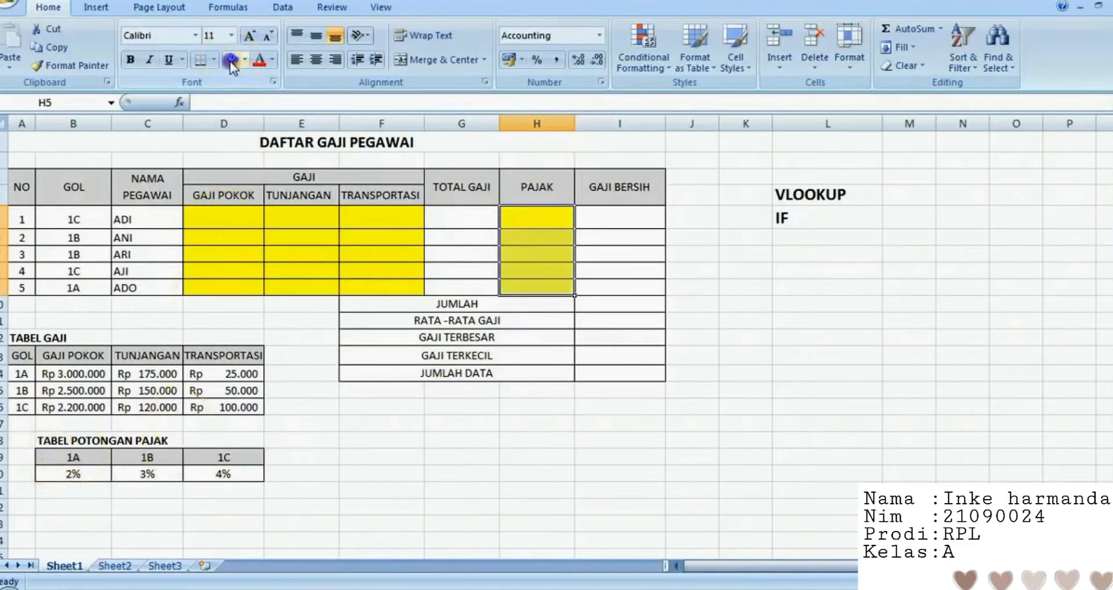
{"action": "left_click", "coordinate": [530, 220]}
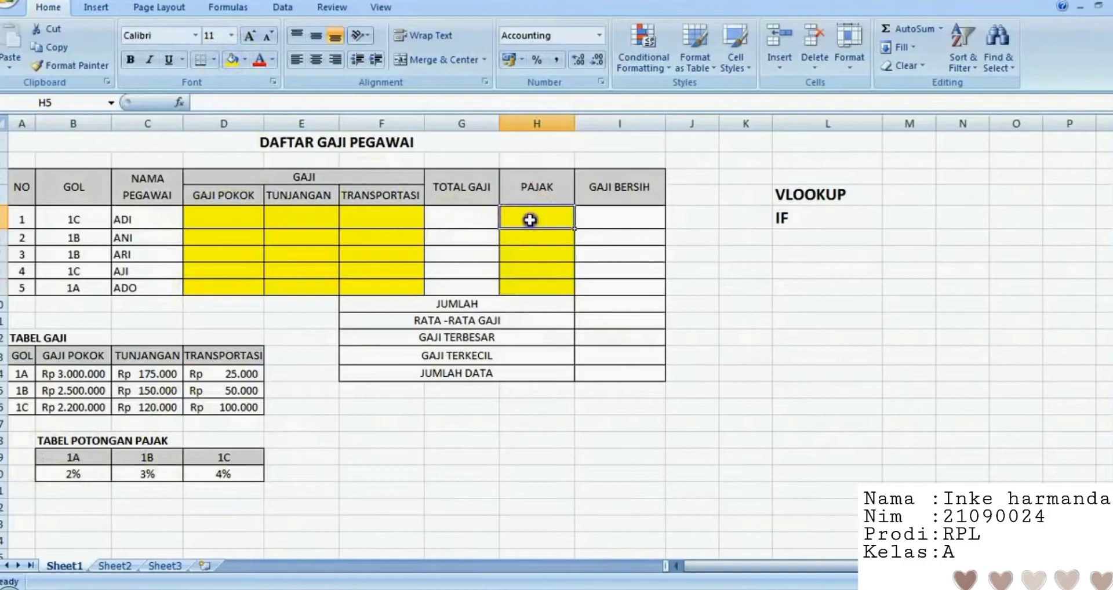
{"action": "left_click", "coordinate": [74, 219]}
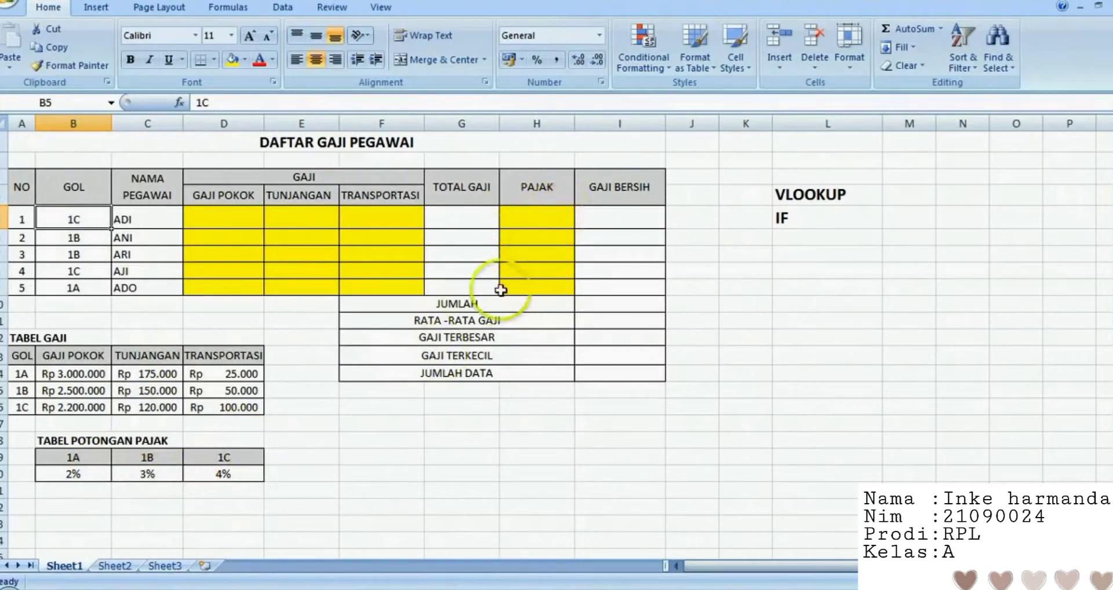
{"action": "left_click", "coordinate": [229, 473]}
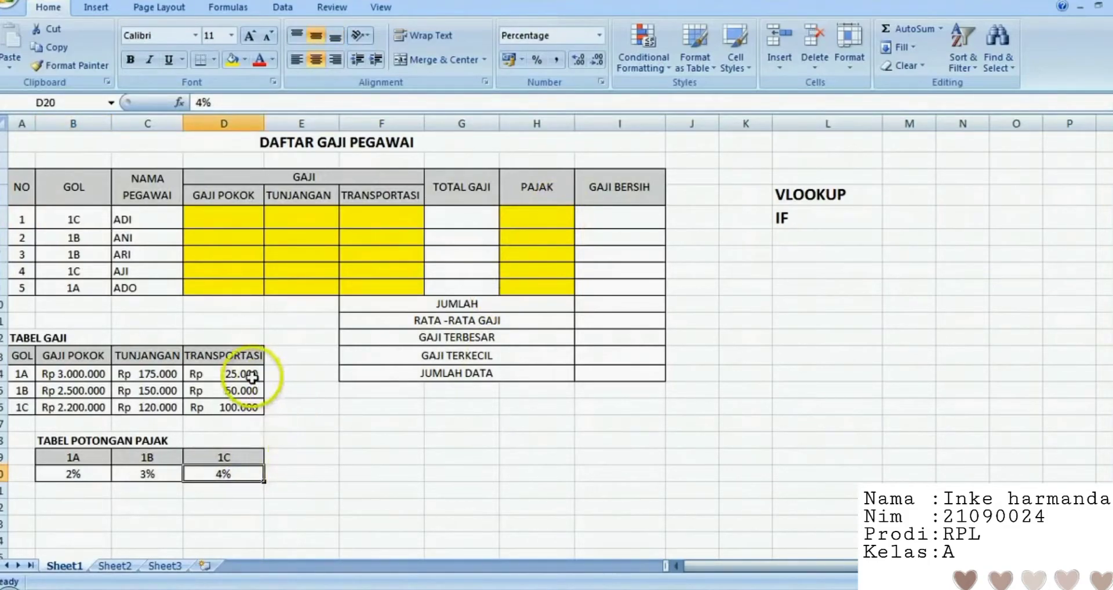
Enter =VLOOKUP(B5;$A$13:$D$16;2) in GAJI POKOK cell D5 and copy the formula down to D9
{"action": "left_click", "coordinate": [217, 217]}
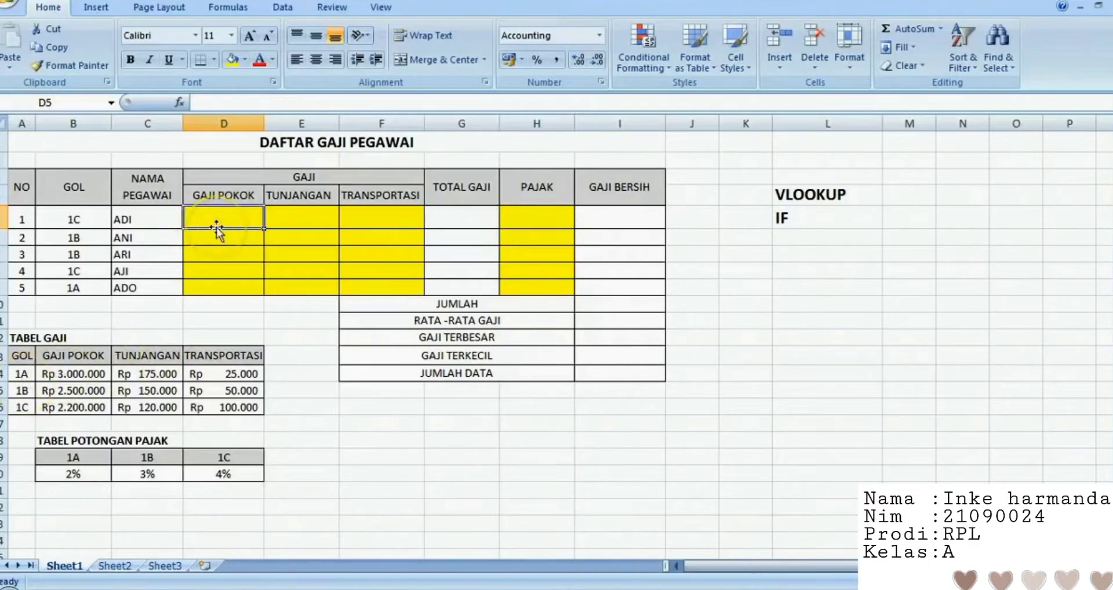
{"action": "type", "text": "=VLOOKUP("}
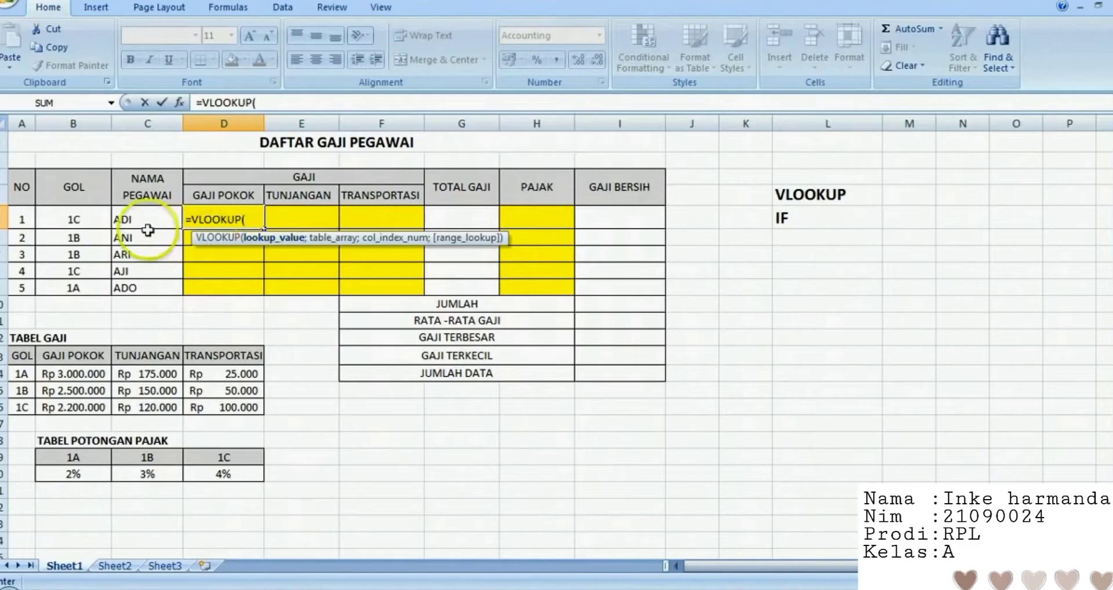
{"action": "left_click", "coordinate": [86, 218]}
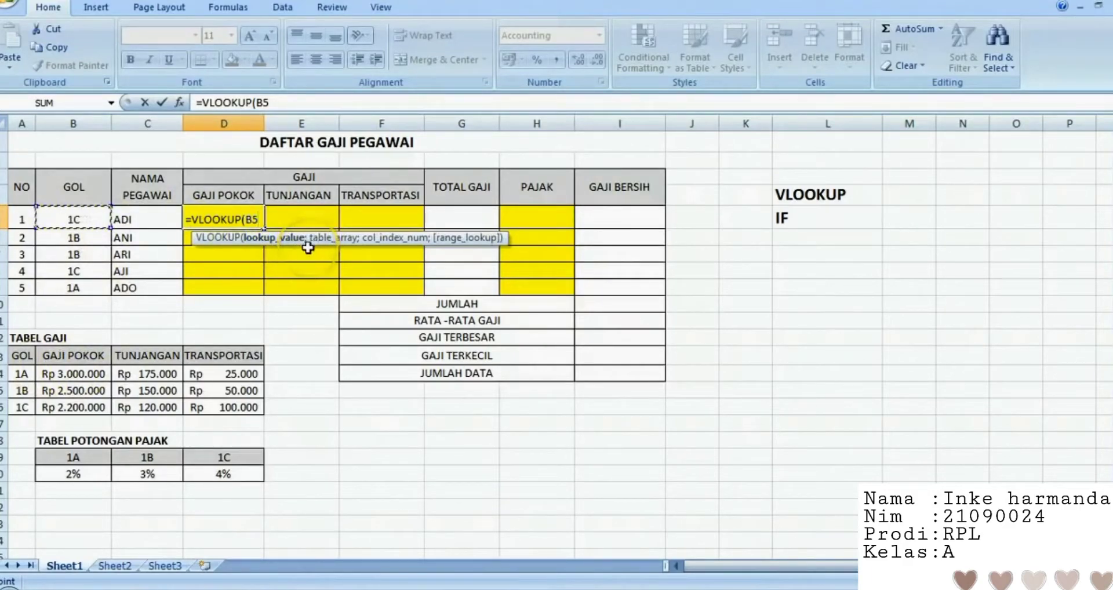
{"action": "type", "text": ";"}
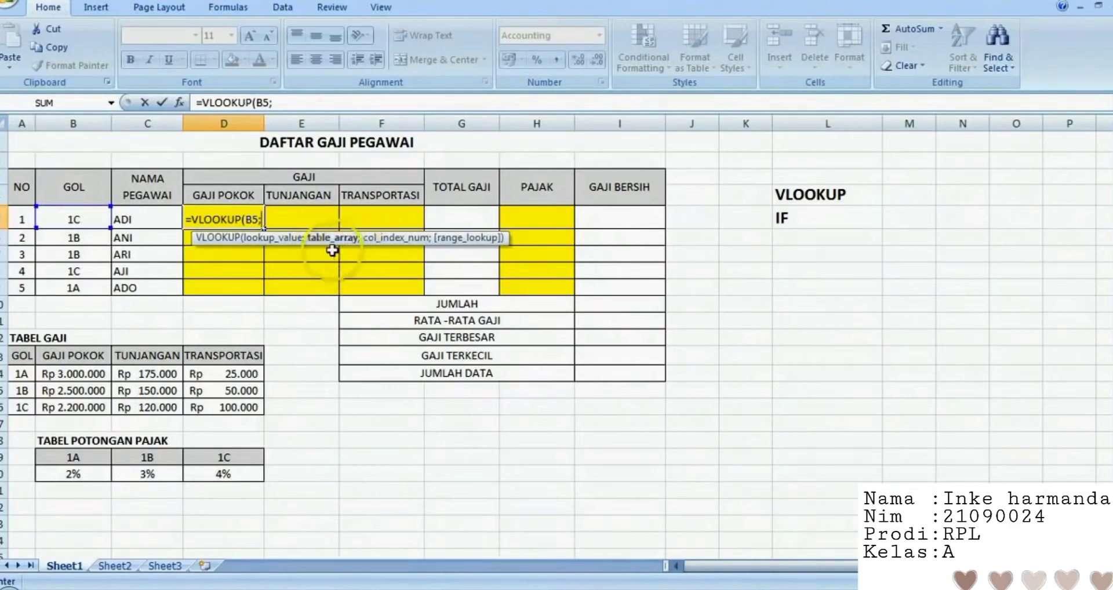
{"action": "left_click", "coordinate": [23, 353]}
{"action": "left_click_drag", "start_coordinate": [23, 353], "coordinate": [265, 389]}
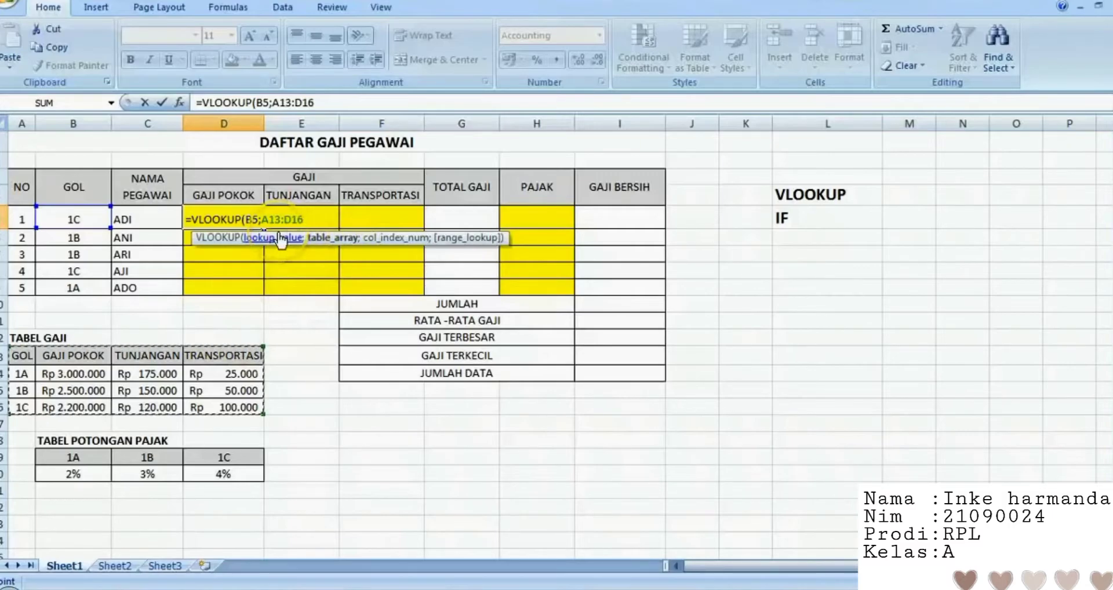
{"action": "key", "text": "F4"}
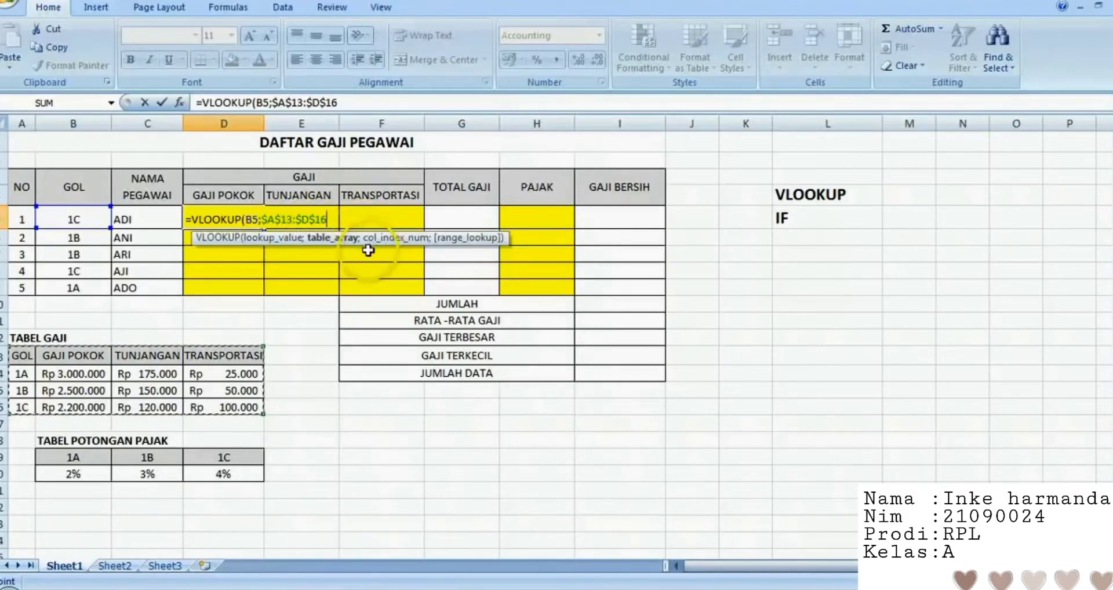
{"action": "type", "text": ";2"}
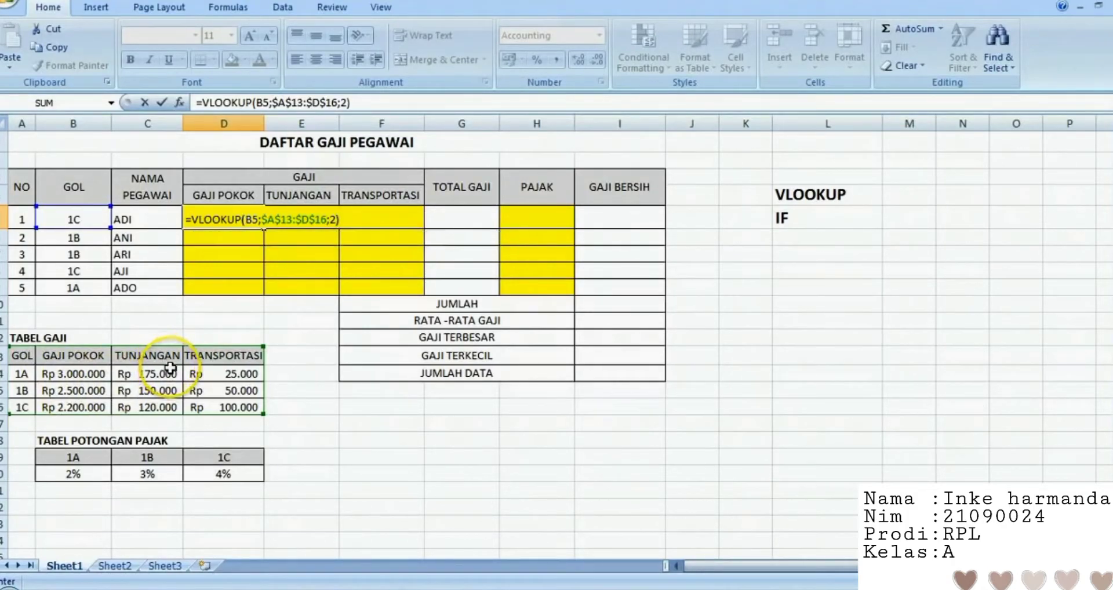
{"action": "key", "text": "Return"}
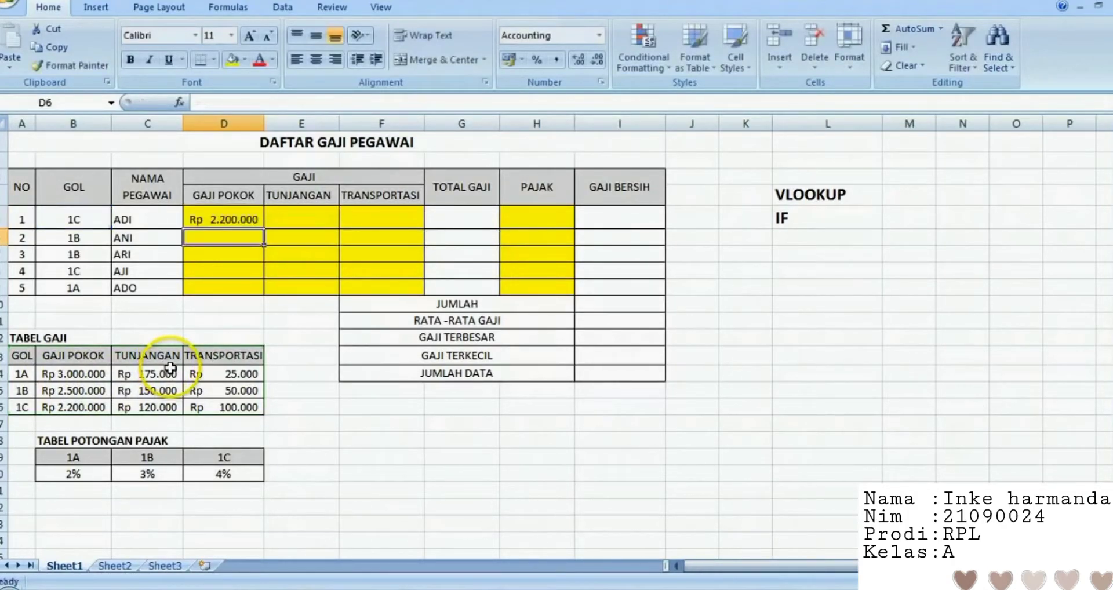
{"action": "left_click", "coordinate": [233, 218]}
{"action": "left_click_drag", "start_coordinate": [265, 230], "coordinate": [259, 290]}
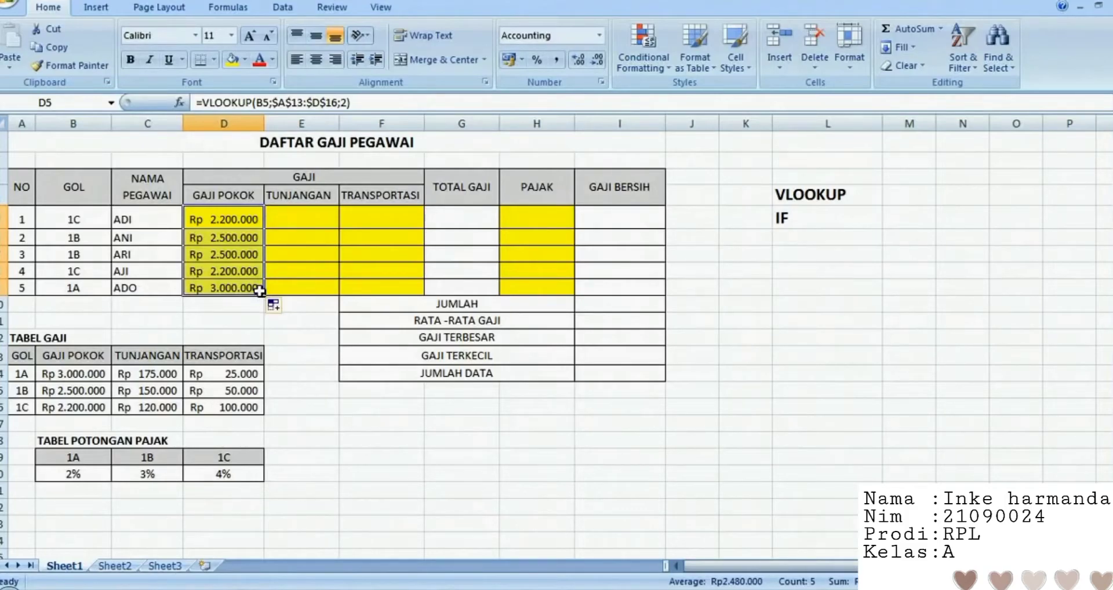
Enter =VLOOKUP(B5;A13:D16;3) in TUNJANGAN cell E5 and copy the formula down to E9
{"action": "left_click", "coordinate": [301, 218]}
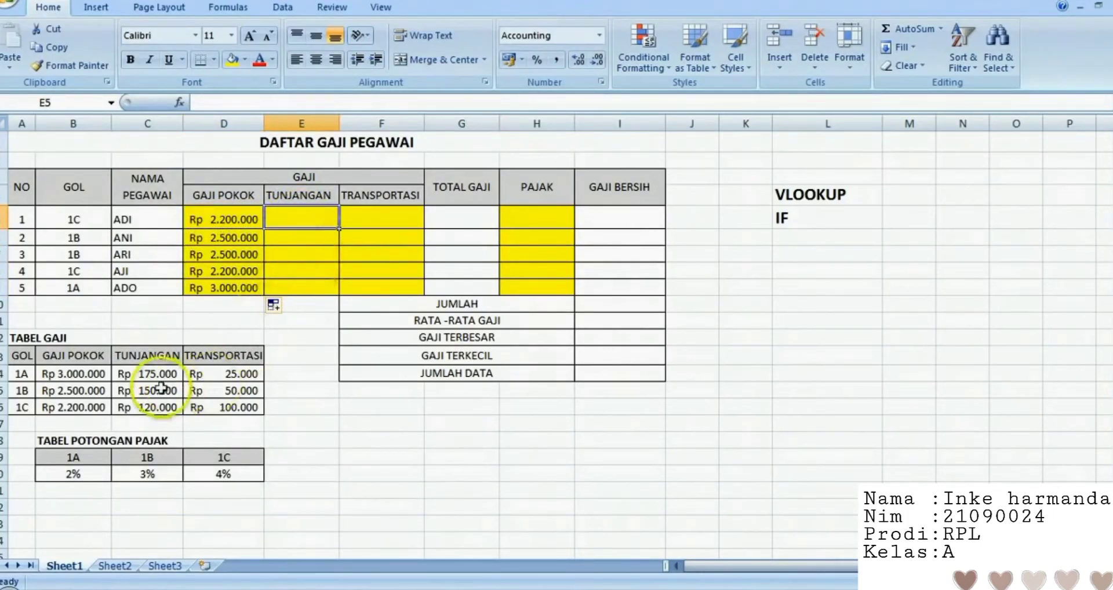
{"action": "left_click_drag", "start_coordinate": [149, 374], "coordinate": [152, 407]}
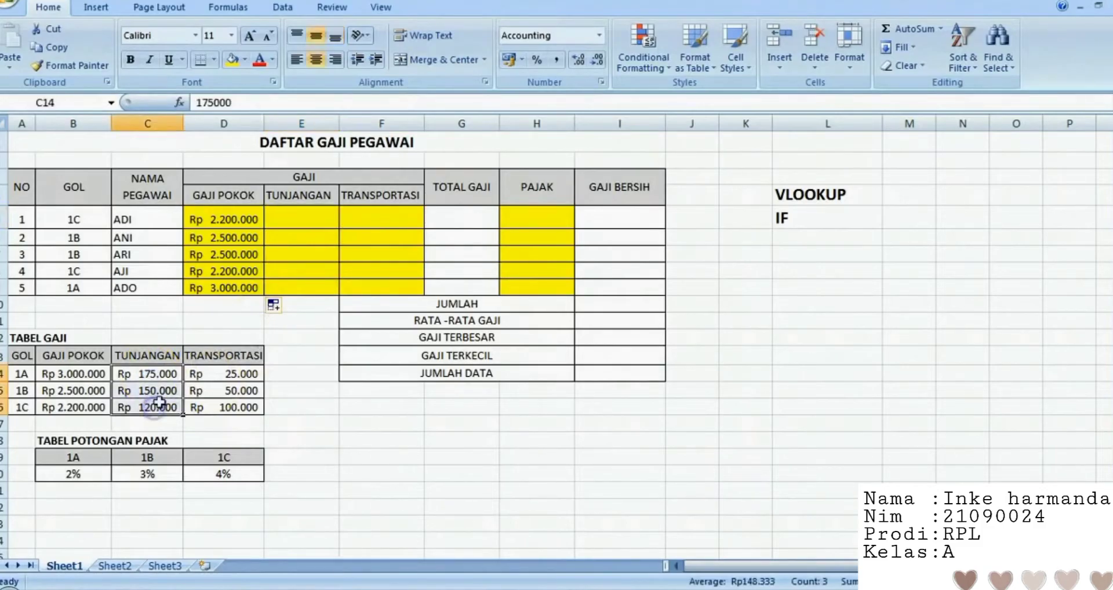
{"action": "left_click", "coordinate": [316, 215]}
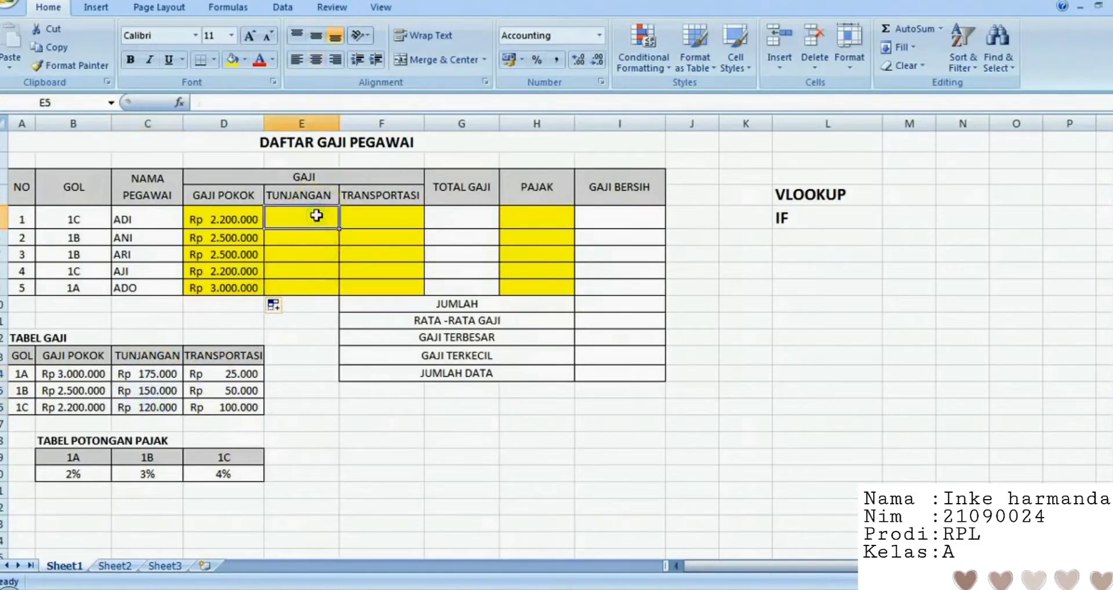
{"action": "type", "text": "=VLOOKUP"}
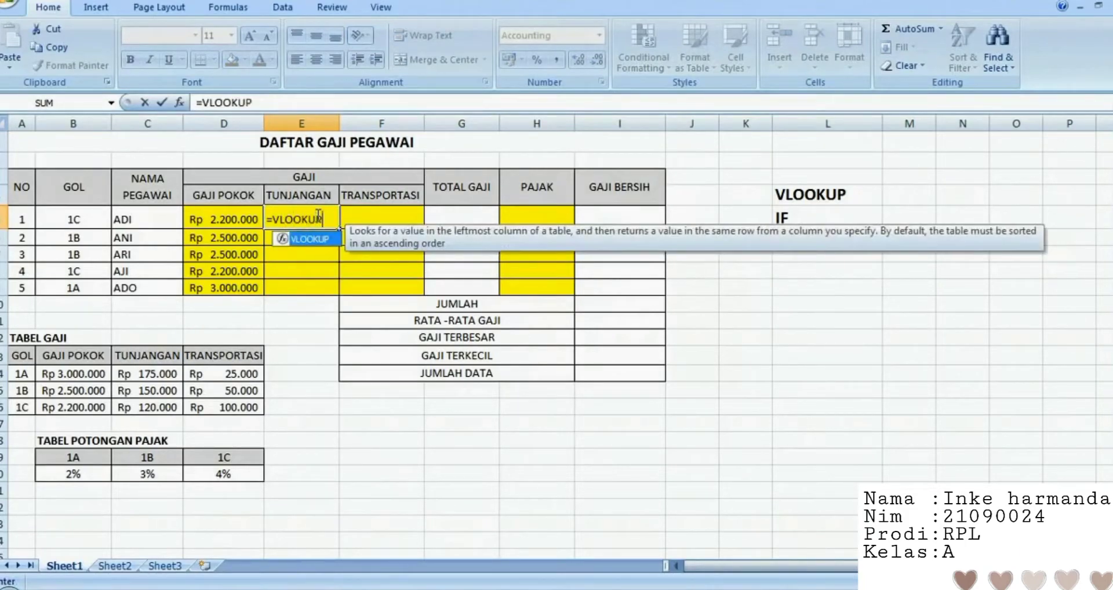
{"action": "type", "text": "("}
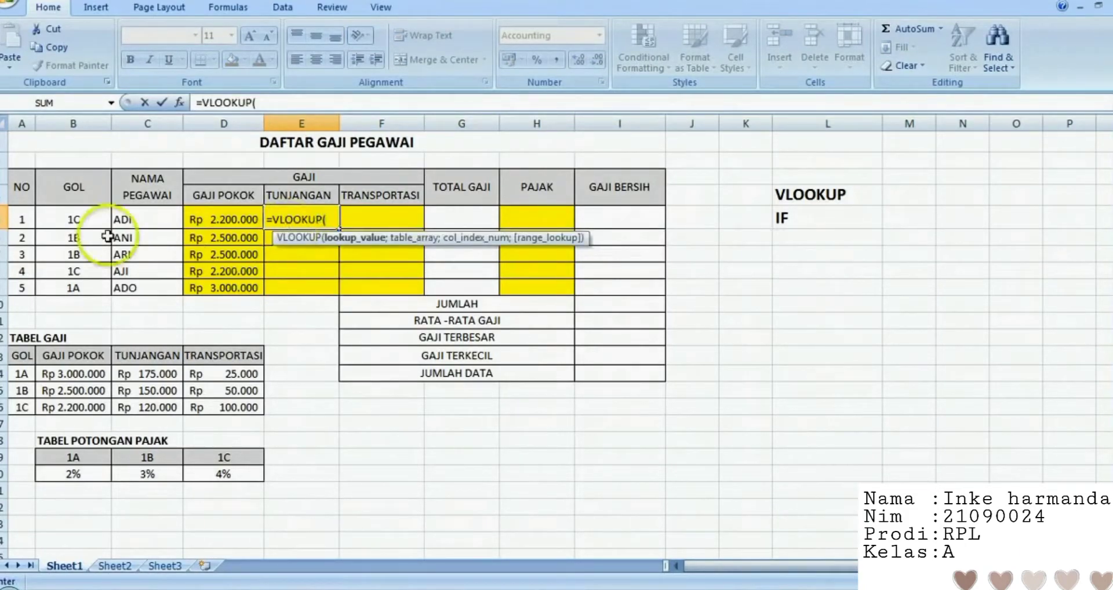
{"action": "left_click", "coordinate": [72, 219]}
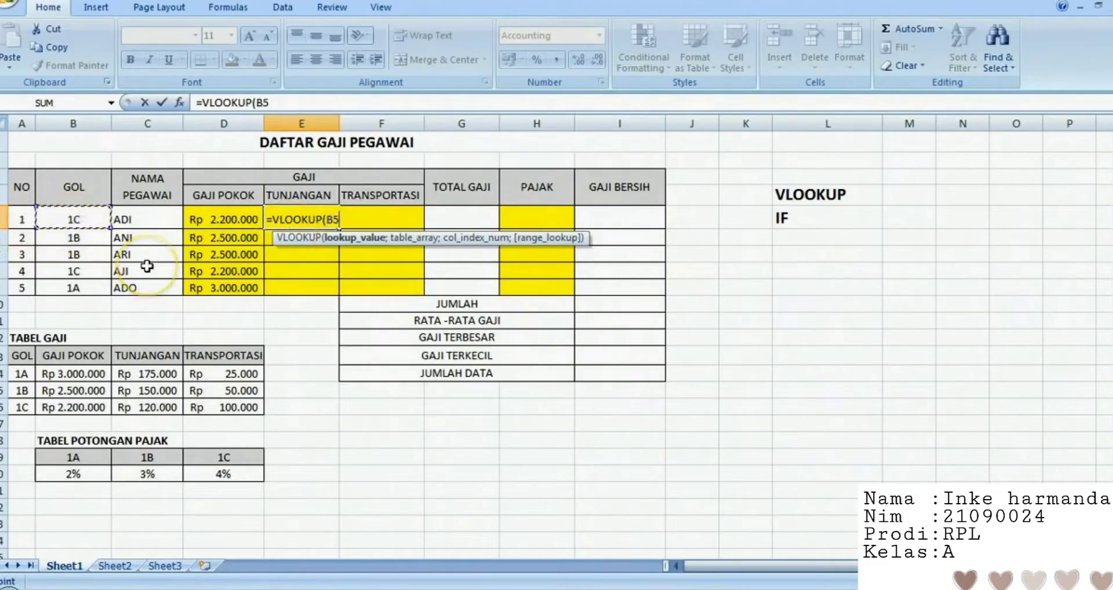
{"action": "type", "text": ";"}
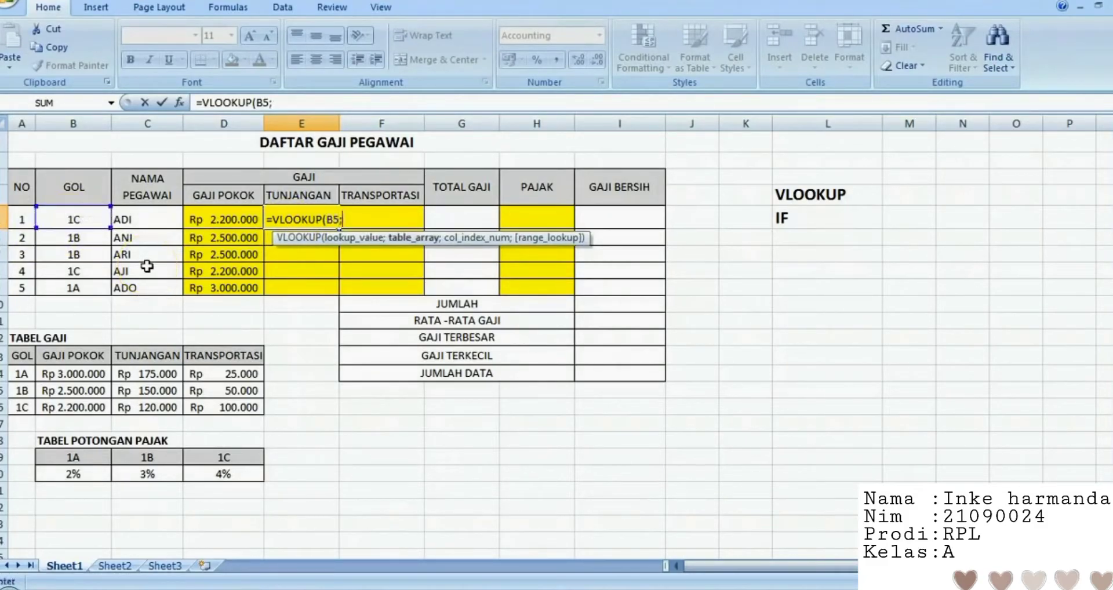
{"action": "left_click_drag", "start_coordinate": [23, 356], "coordinate": [228, 409]}
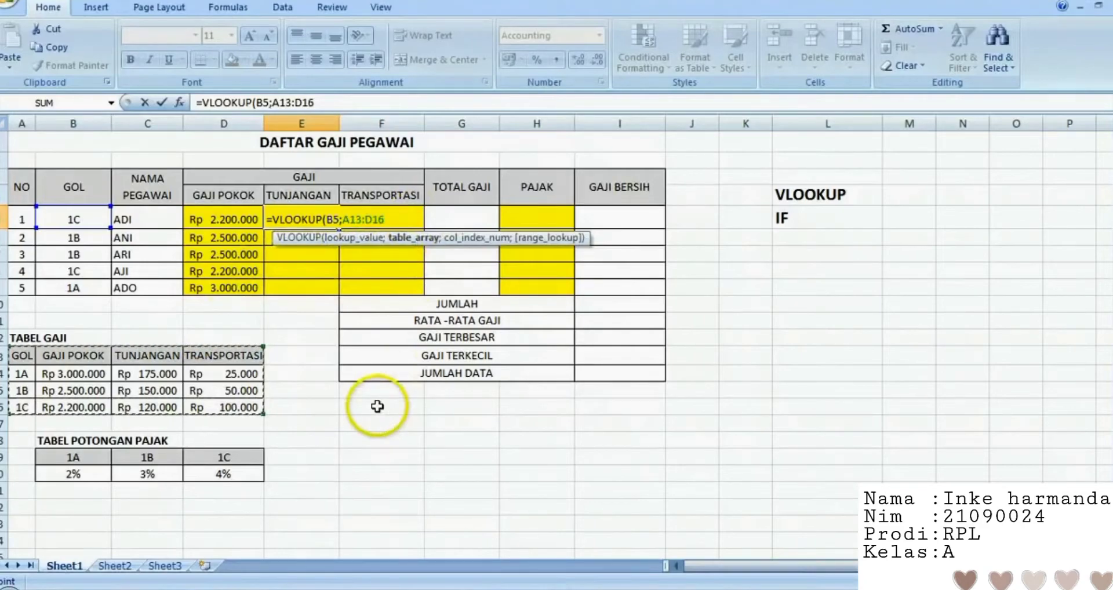
{"action": "type", "text": ";3"}
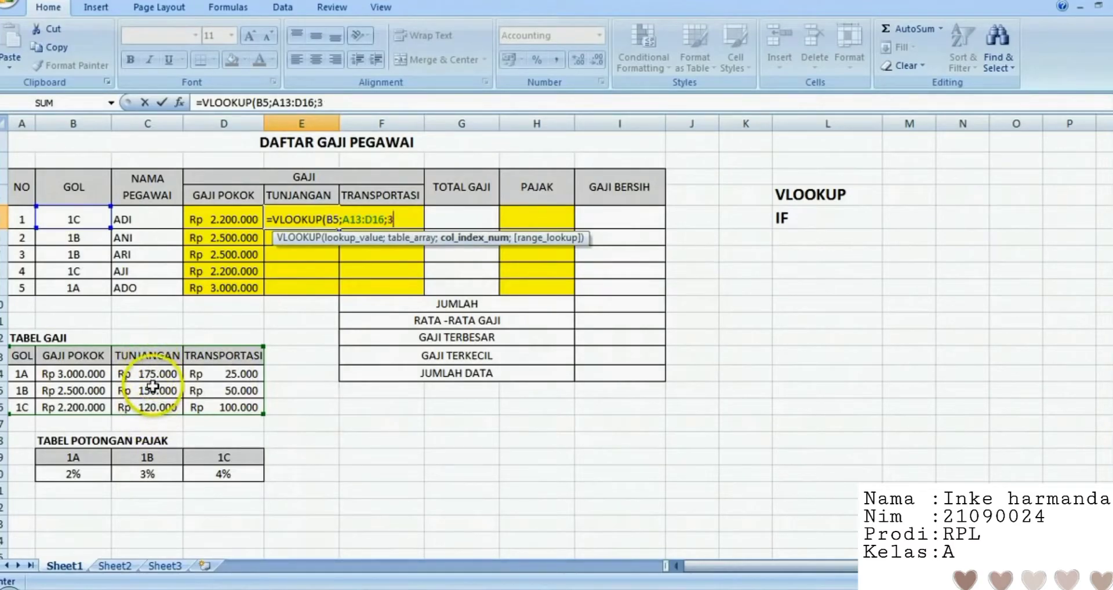
{"action": "key", "text": "Return"}
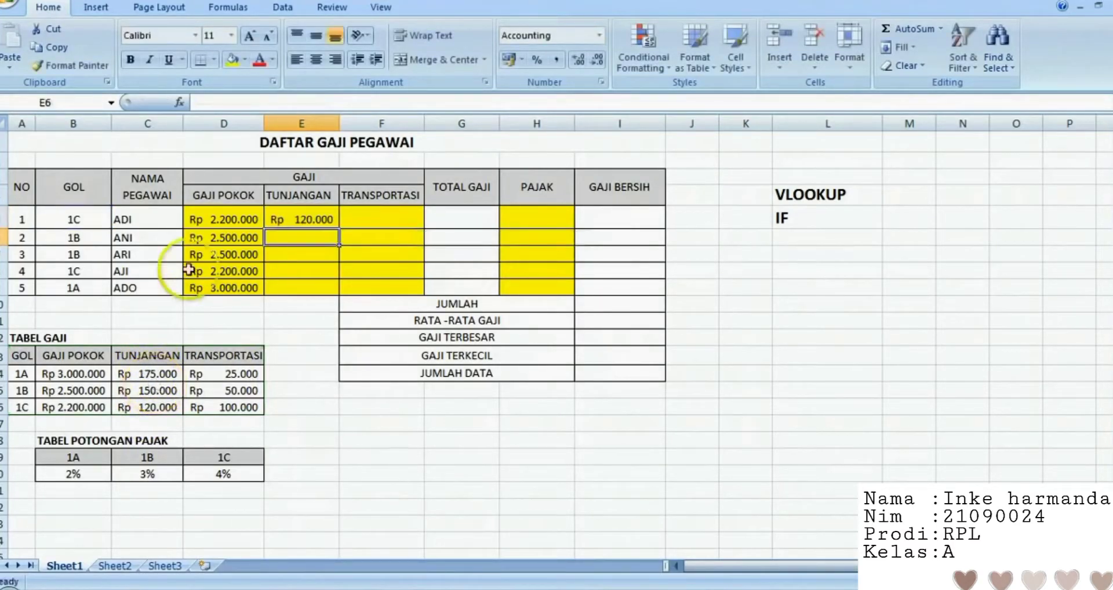
{"action": "left_click", "coordinate": [287, 217]}
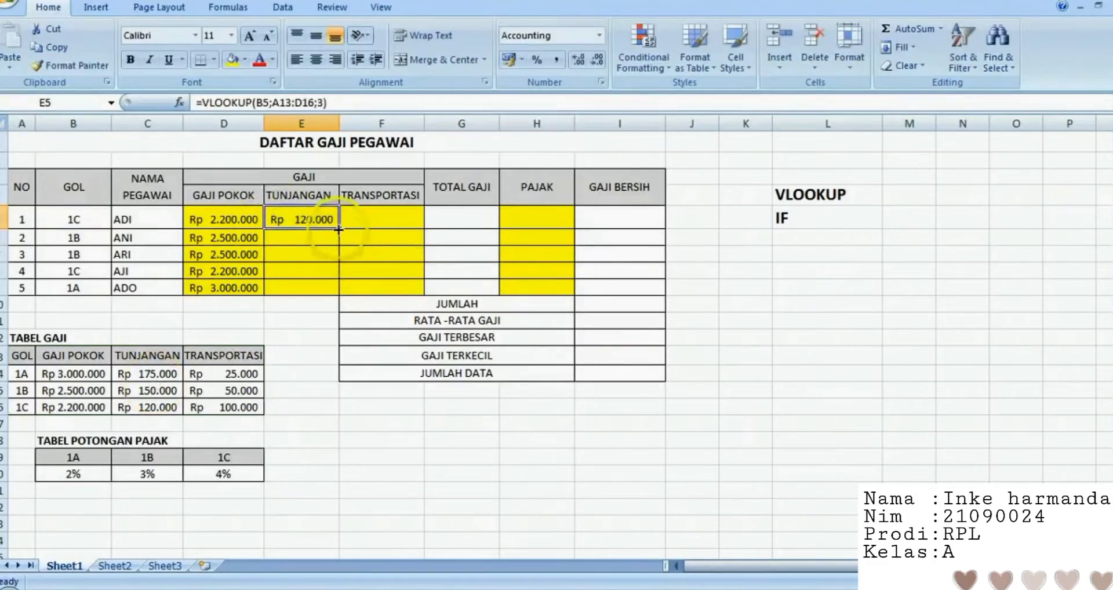
{"action": "left_click_drag", "start_coordinate": [339, 228], "coordinate": [336, 291]}
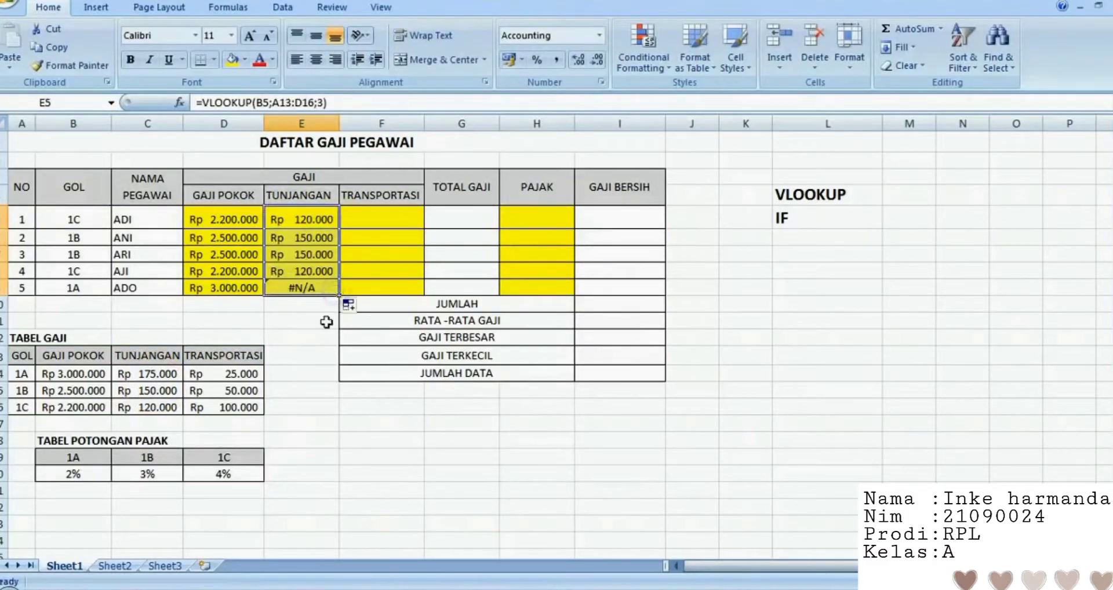
Correct the lookup range in TUNJANGAN cell E9 to A13:D16, giving =VLOOKUP(B9;A13:D16;3), and check the column's other formulas
{"action": "left_click", "coordinate": [299, 289]}
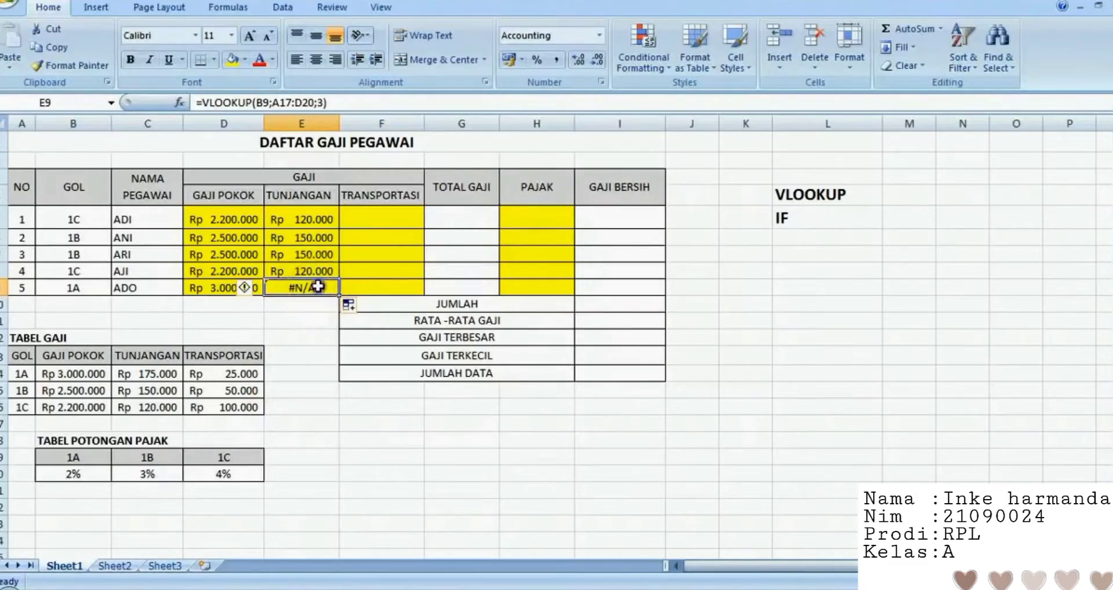
{"action": "double_click", "coordinate": [318, 286]}
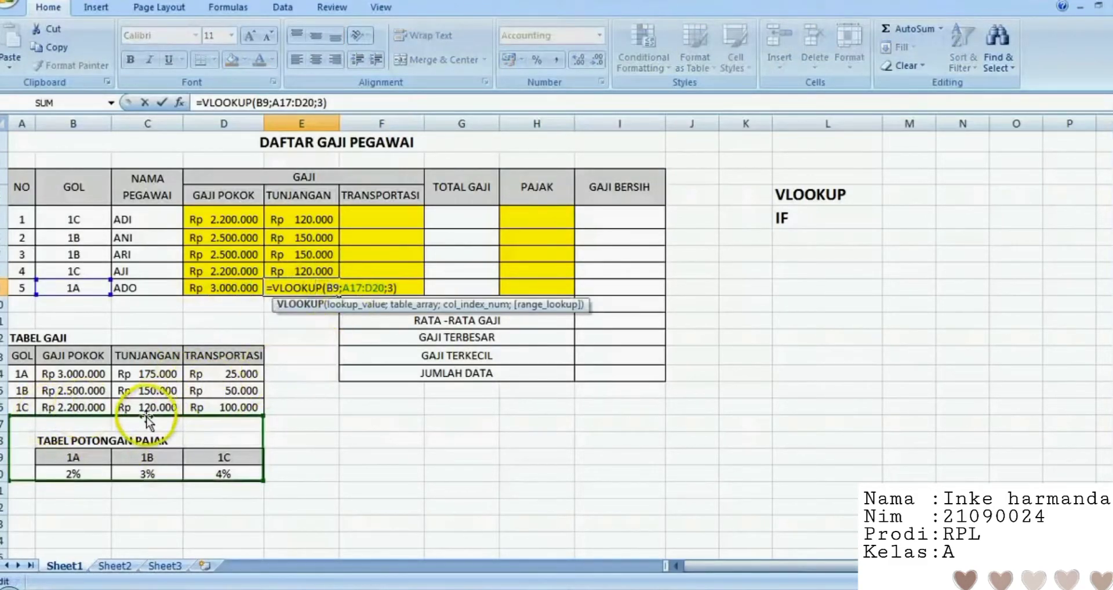
{"action": "left_click_drag", "start_coordinate": [145, 418], "coordinate": [139, 361]}
{"action": "key", "text": "Return"}
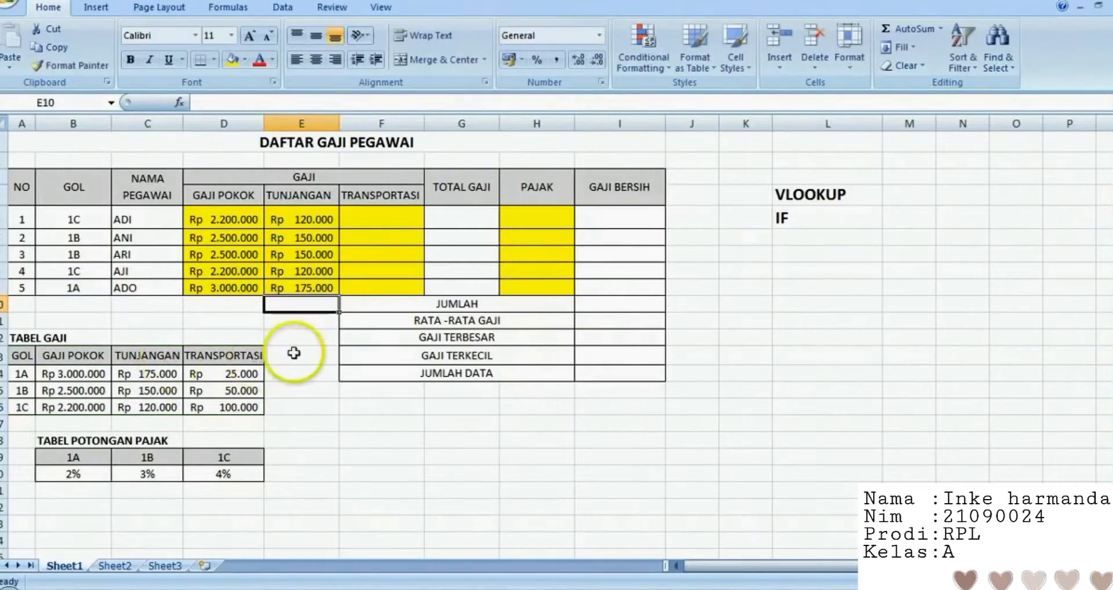
{"action": "left_click", "coordinate": [313, 290]}
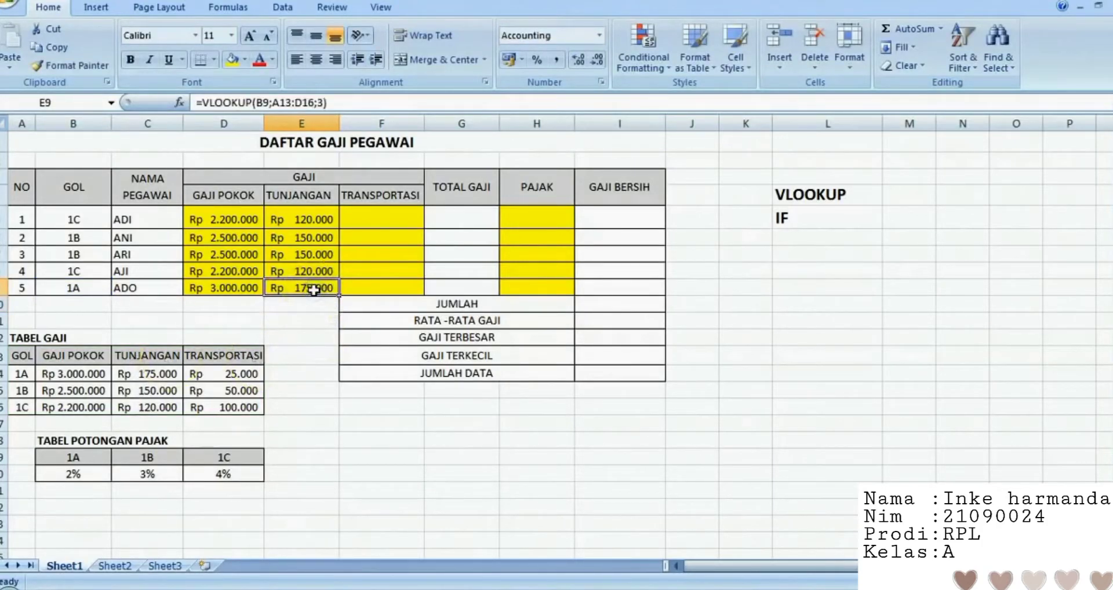
{"action": "left_click", "coordinate": [303, 217]}
{"action": "left_click", "coordinate": [306, 255]}
{"action": "left_click", "coordinate": [307, 282]}
Enter =VLOOKUP(B5;$A$13:$D$16;4) in TRANSPORTASI cell F5 and copy the formula down to F9
{"action": "left_click", "coordinate": [369, 216]}
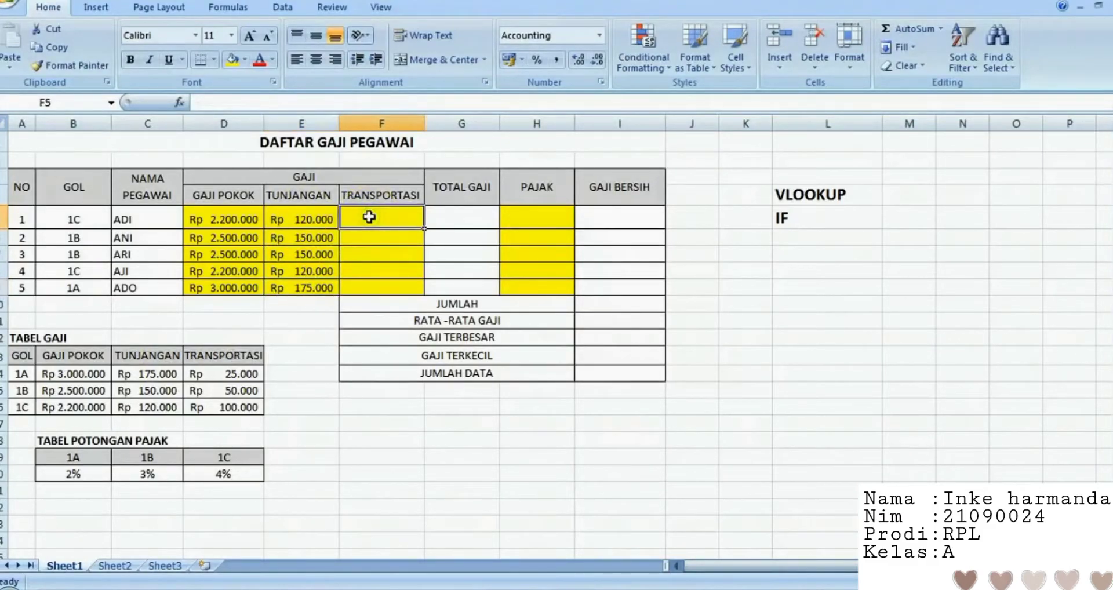
{"action": "type", "text": "=V"}
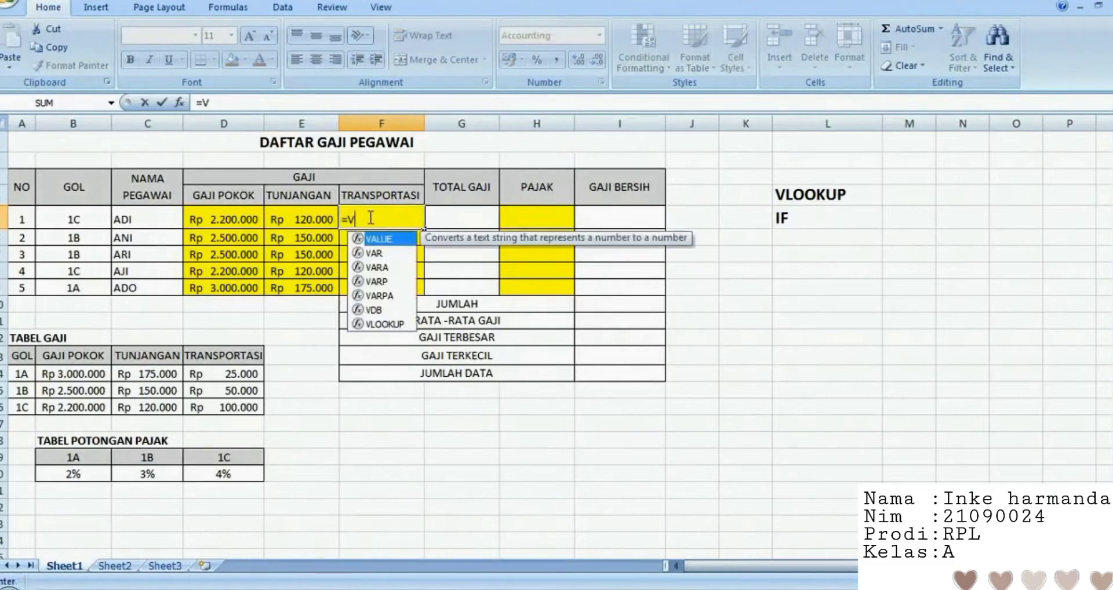
{"action": "type", "text": "LOOKUP("}
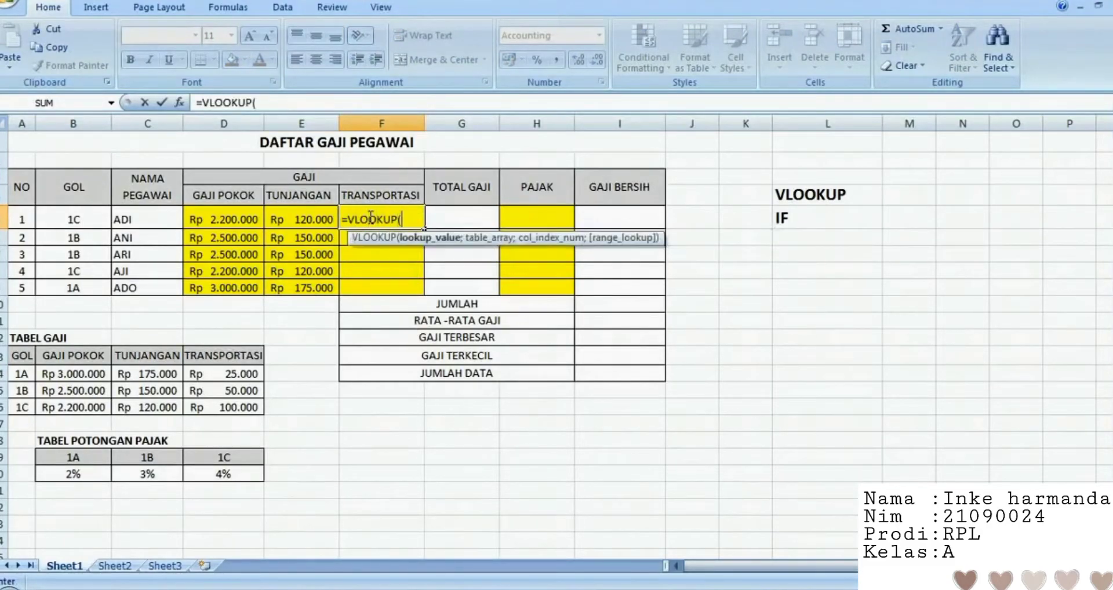
{"action": "left_click", "coordinate": [74, 217]}
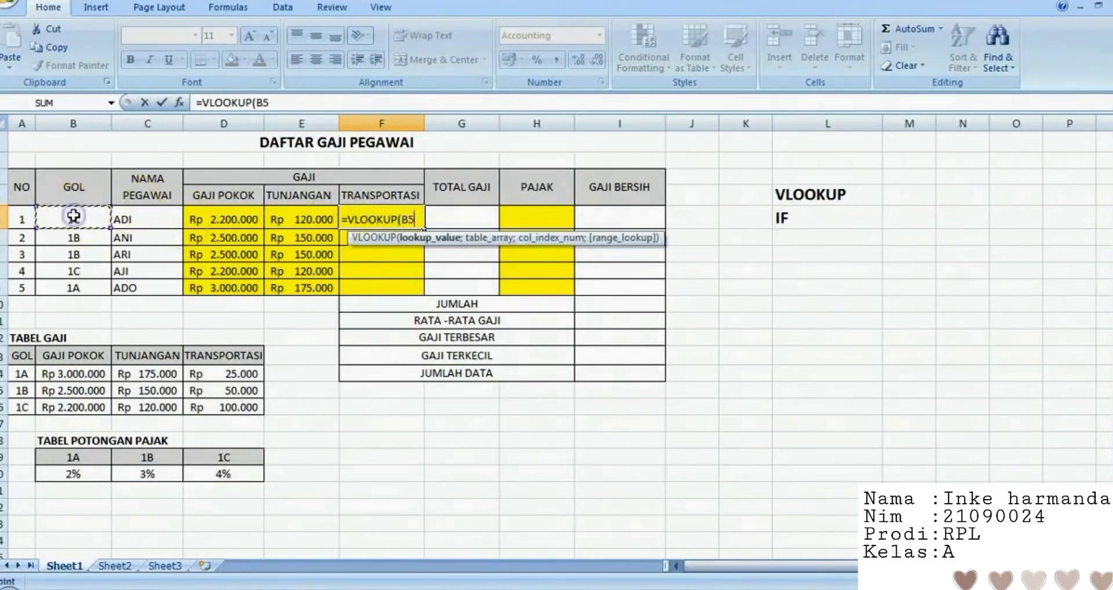
{"action": "type", "text": ";"}
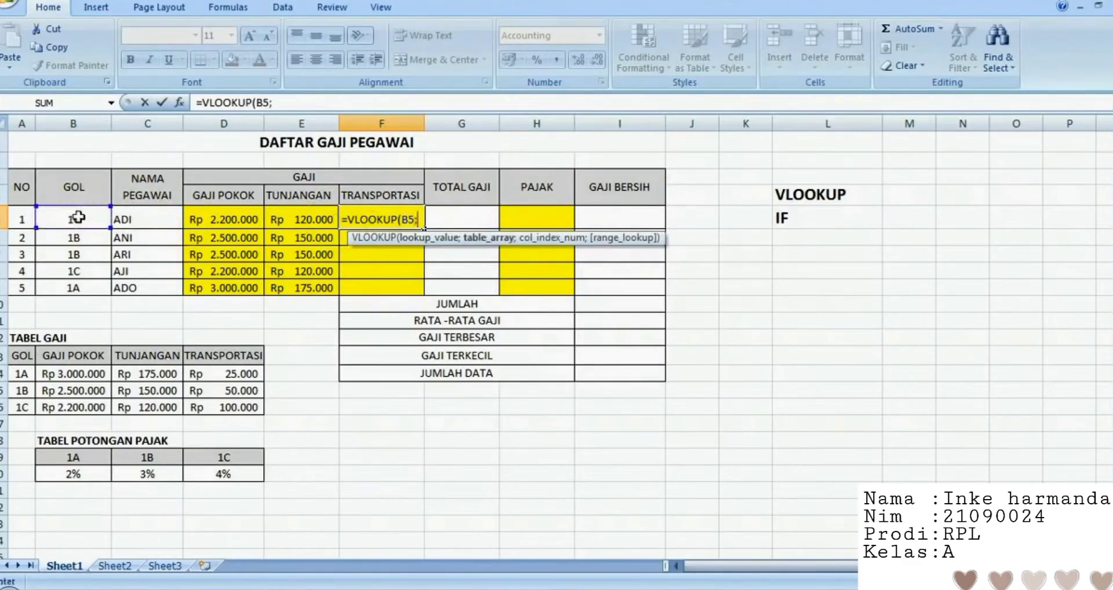
{"action": "left_click_drag", "start_coordinate": [22, 355], "coordinate": [211, 409]}
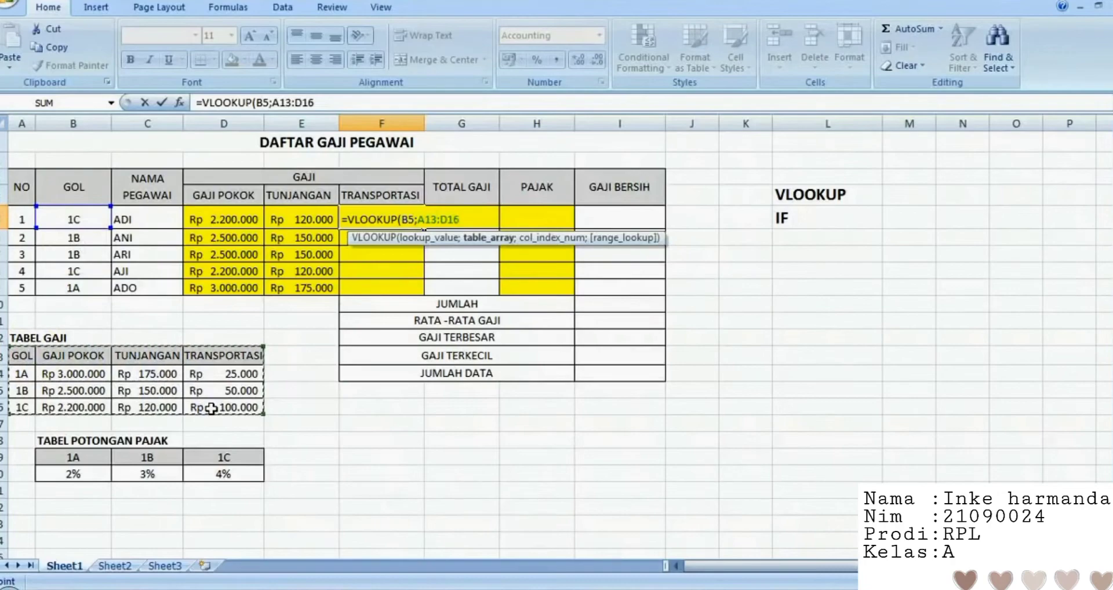
{"action": "key", "text": "F4"}
{"action": "type", "text": ";4"}
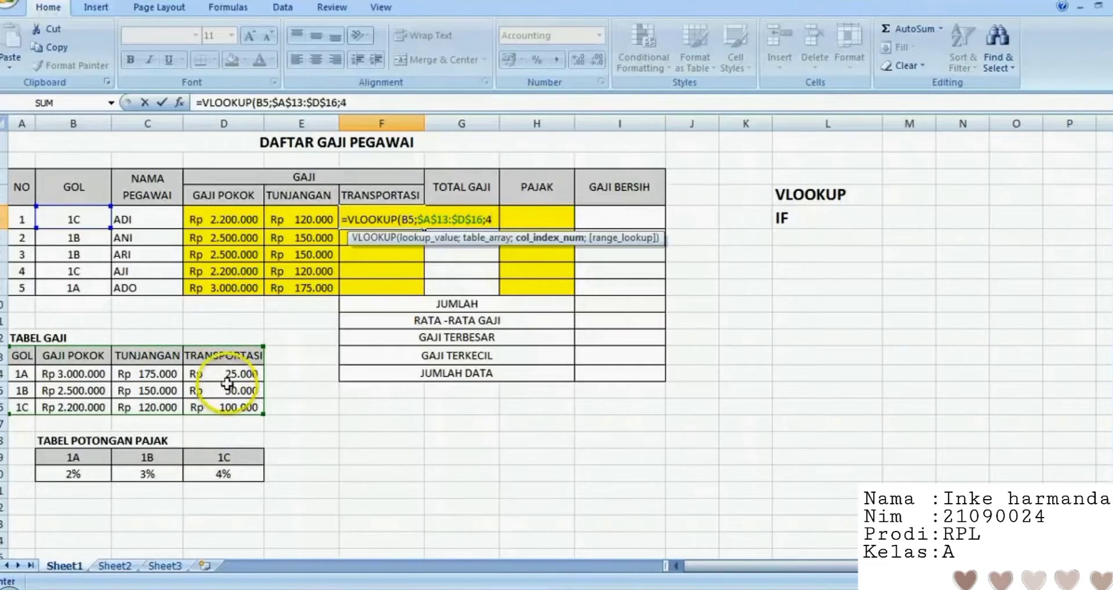
{"action": "key", "text": "Return"}
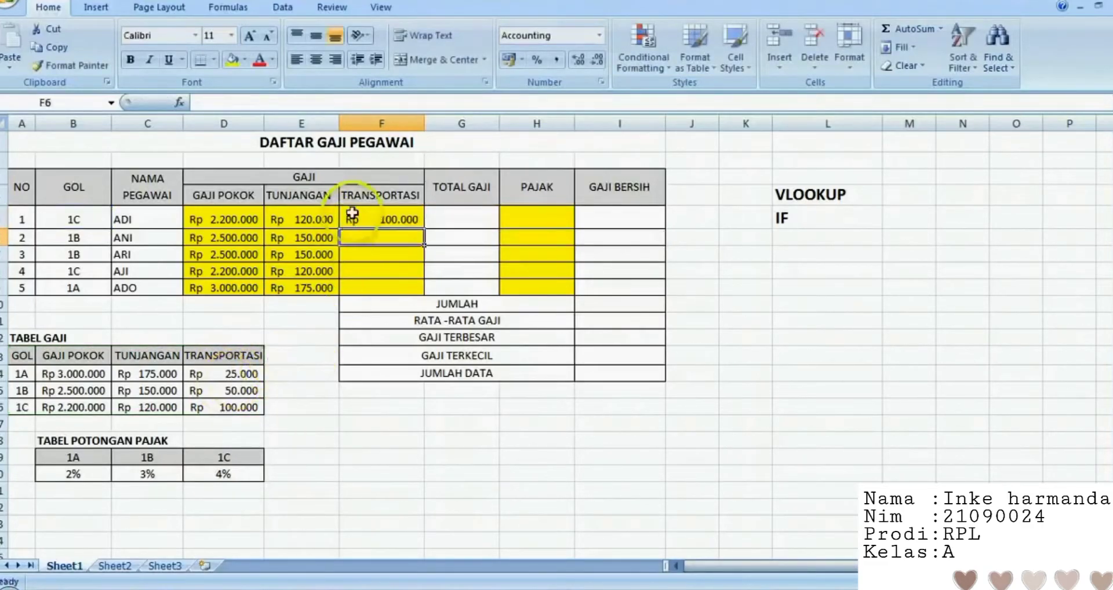
{"action": "left_click", "coordinate": [351, 211]}
{"action": "left_click_drag", "start_coordinate": [424, 228], "coordinate": [424, 297]}
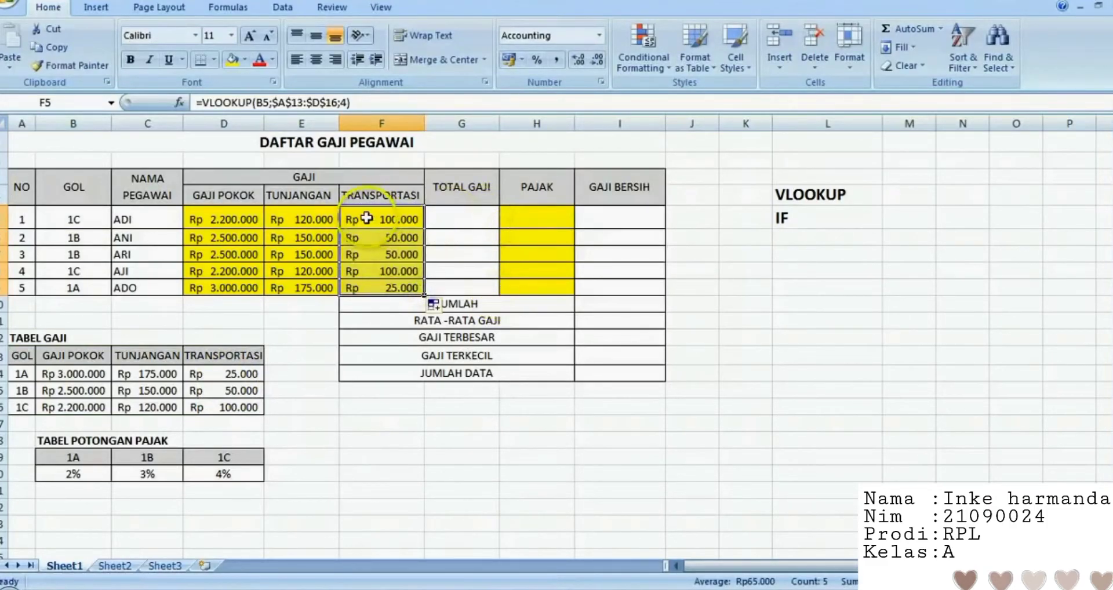
Enter =SUM(D5:F5) in TOTAL GAJI cell G5 and copy the formula down to G9
{"action": "left_click", "coordinate": [479, 201]}
{"action": "left_click", "coordinate": [452, 217]}
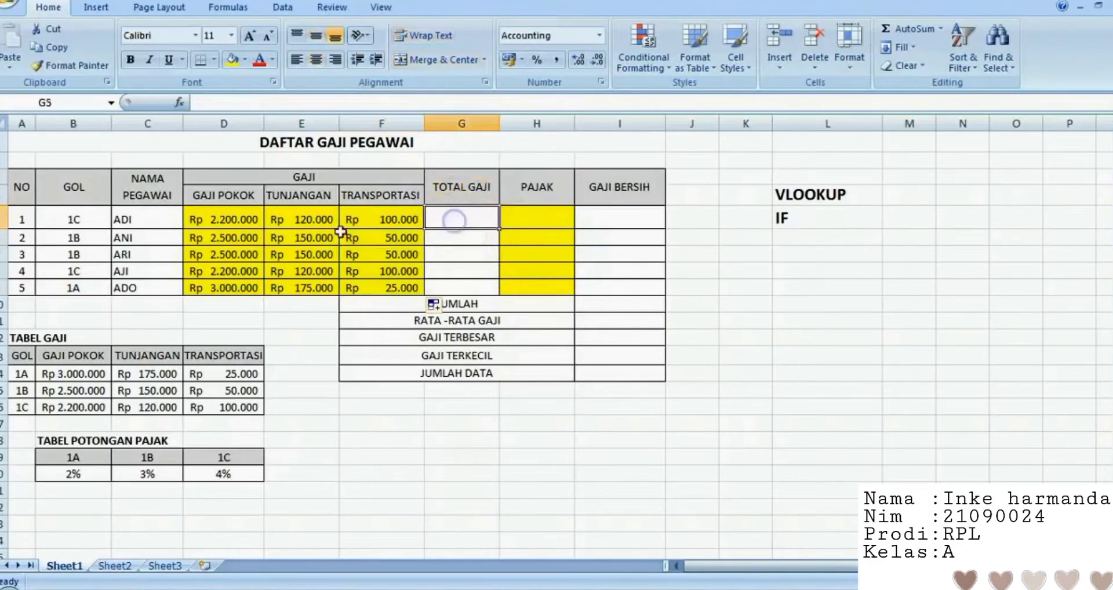
{"action": "left_click", "coordinate": [202, 220]}
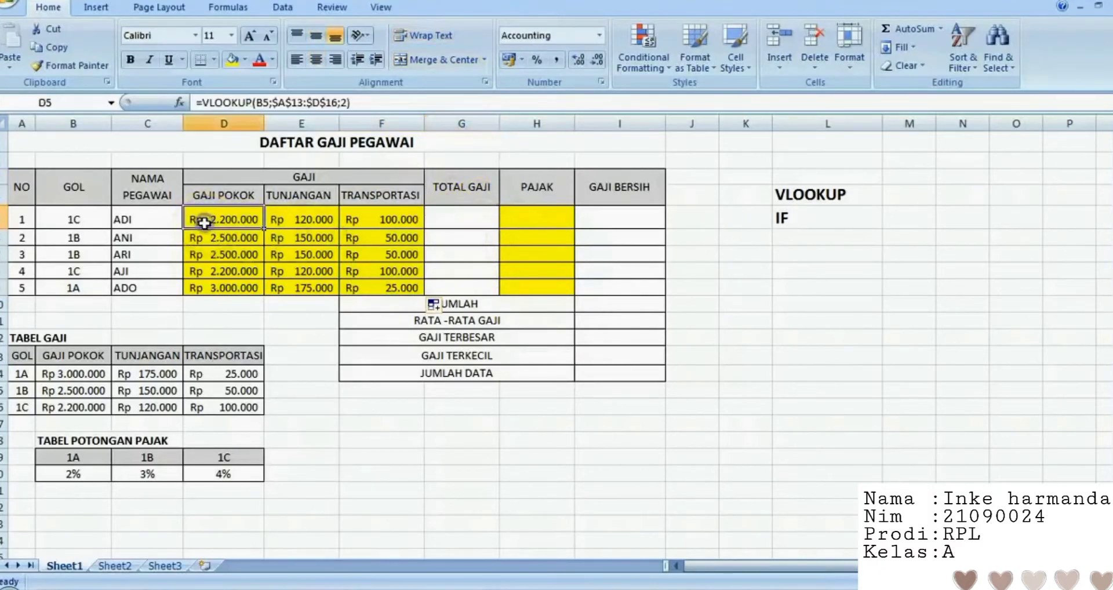
{"action": "left_click", "coordinate": [298, 219]}
{"action": "left_click", "coordinate": [397, 222]}
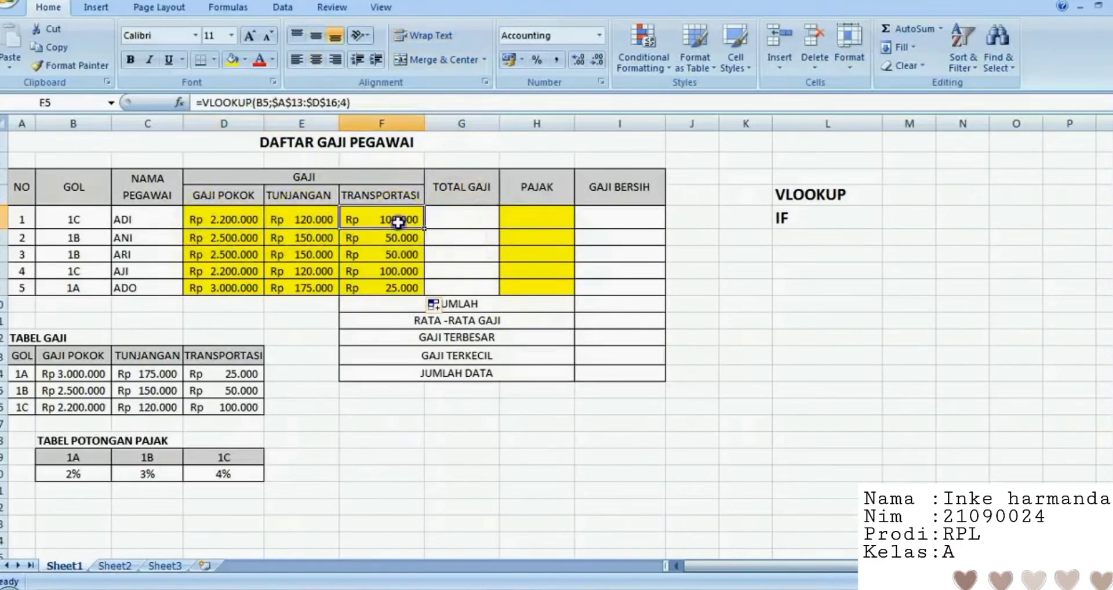
{"action": "left_click", "coordinate": [463, 216]}
{"action": "type", "text": "="}
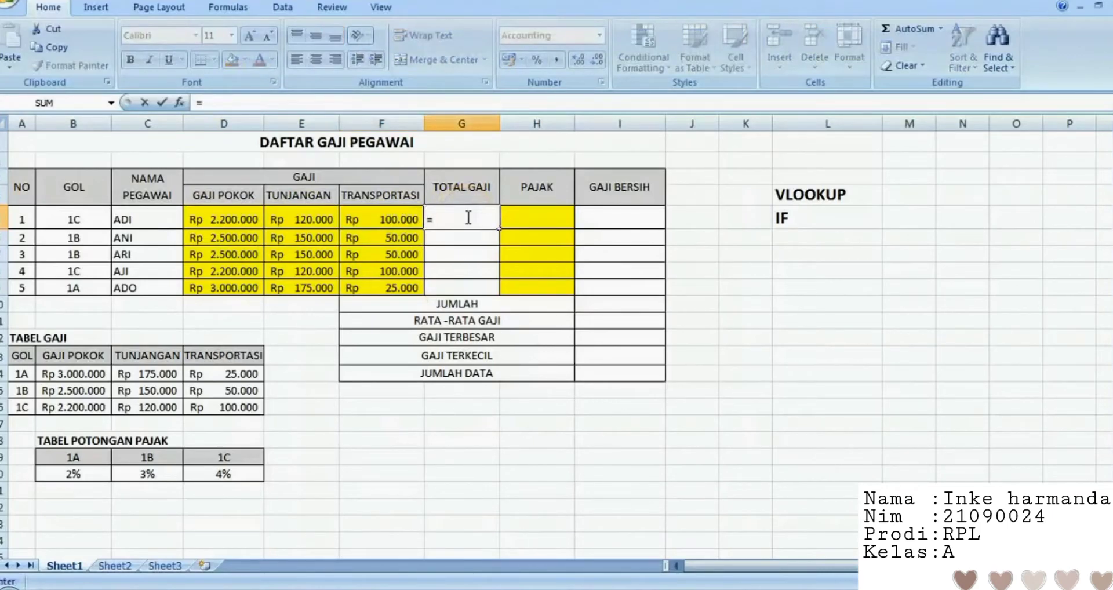
{"action": "type", "text": "SUM("}
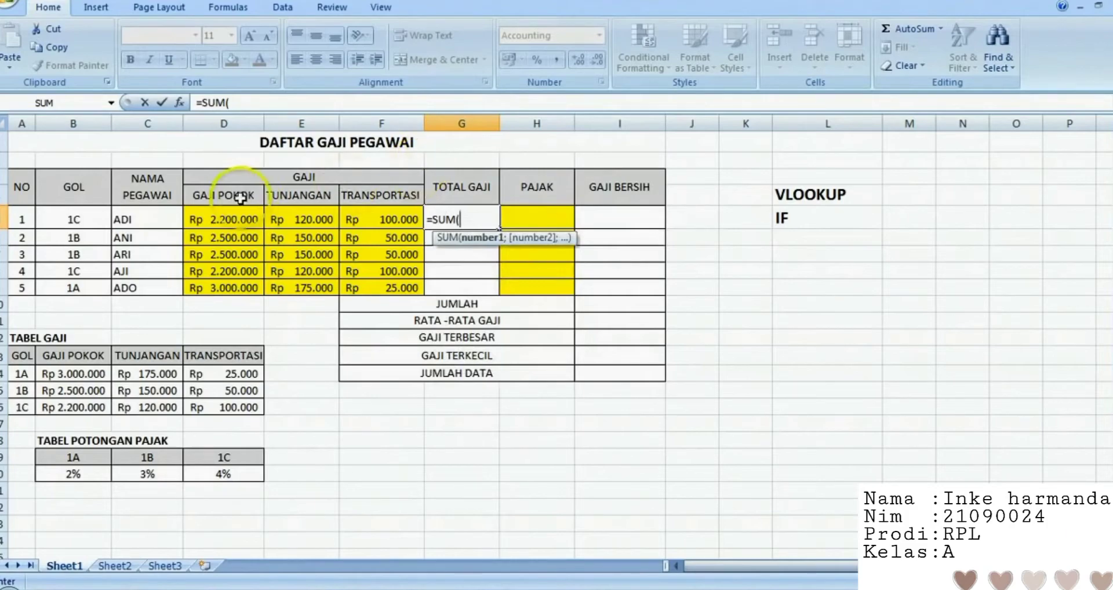
{"action": "left_click_drag", "start_coordinate": [226, 220], "coordinate": [383, 219]}
{"action": "key", "text": "Return"}
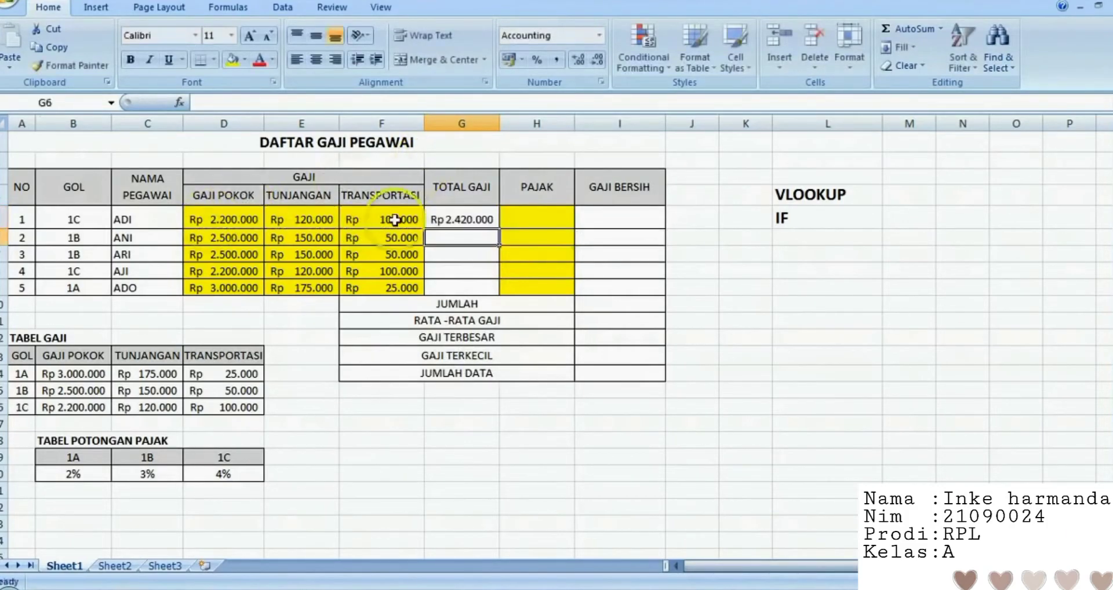
{"action": "left_click", "coordinate": [476, 219]}
{"action": "left_click_drag", "start_coordinate": [498, 229], "coordinate": [500, 292]}
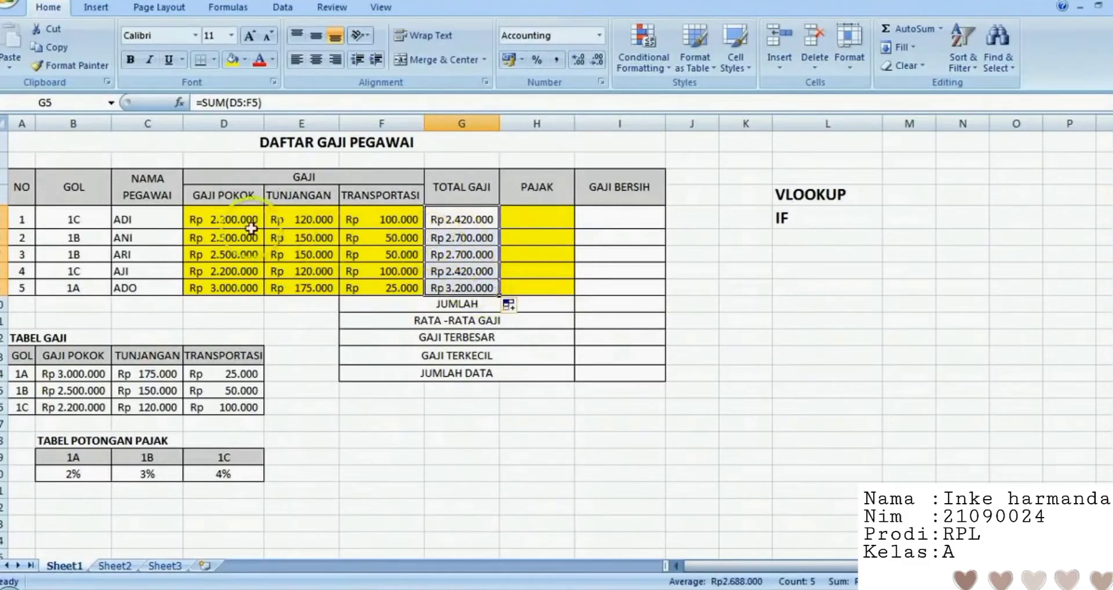
{"action": "left_click", "coordinate": [226, 219]}
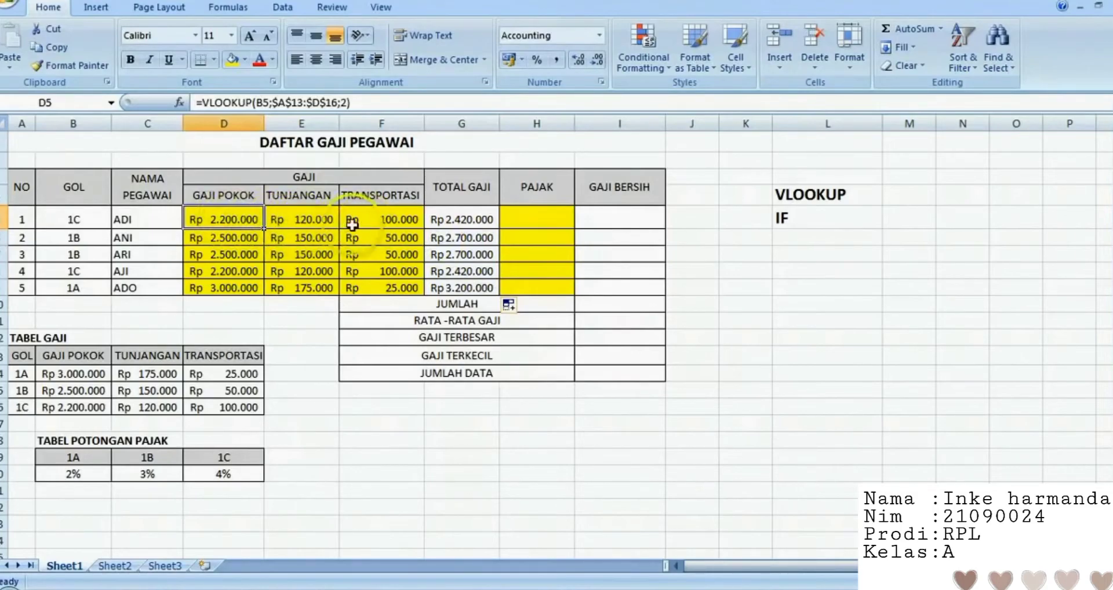
{"action": "left_click", "coordinate": [289, 221]}
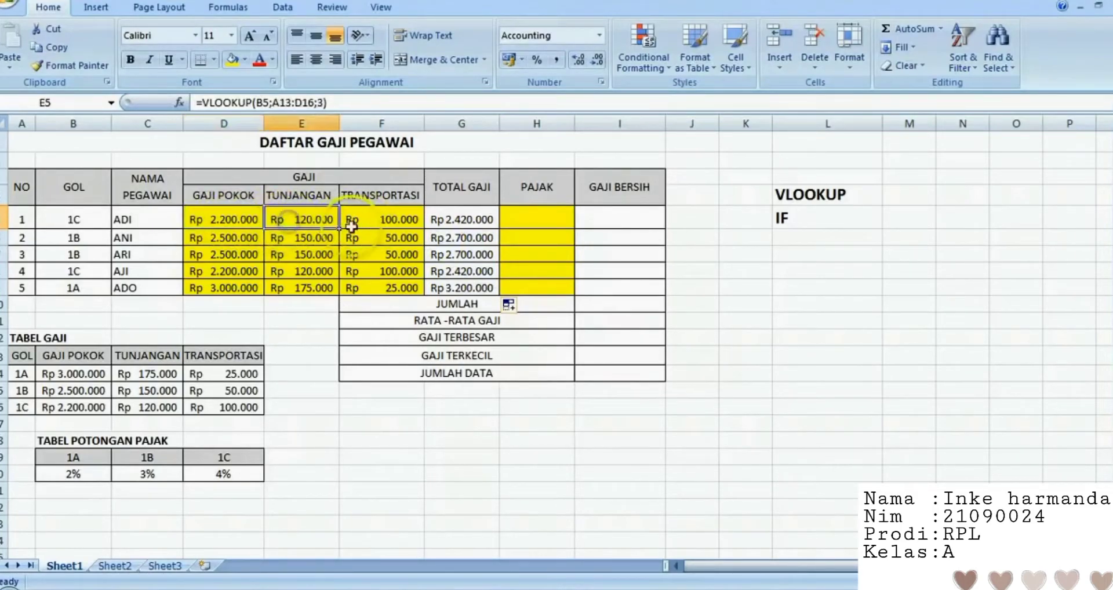
{"action": "left_click", "coordinate": [388, 222]}
{"action": "left_click", "coordinate": [466, 219]}
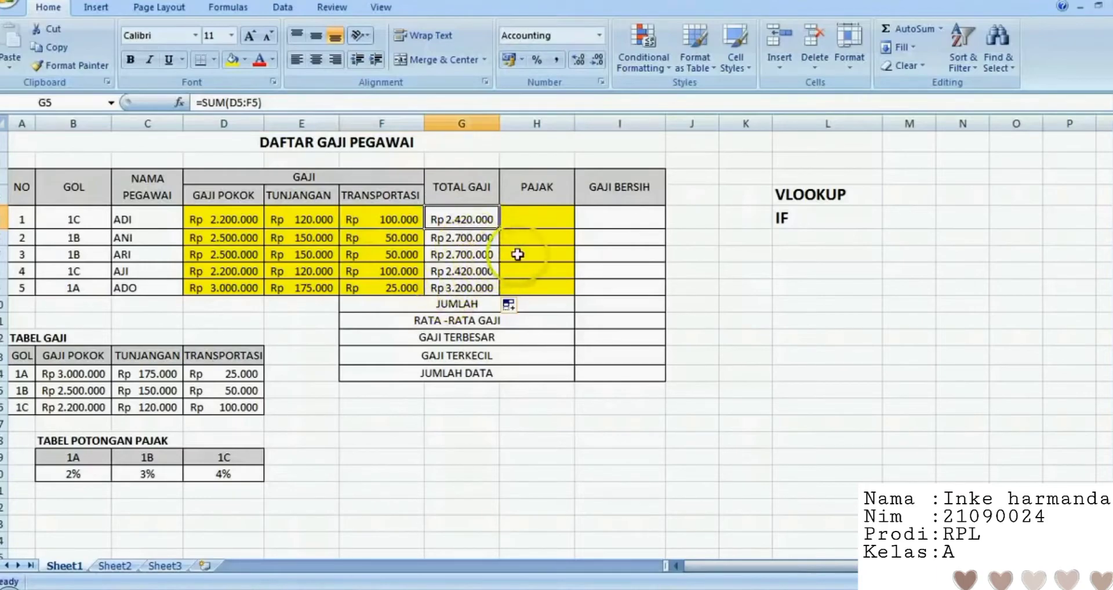
Begin the tax formula in PAJAK cell H5 with =IF(B5="1A";G5*2%; using the rate for group 1A
{"action": "left_click", "coordinate": [534, 224]}
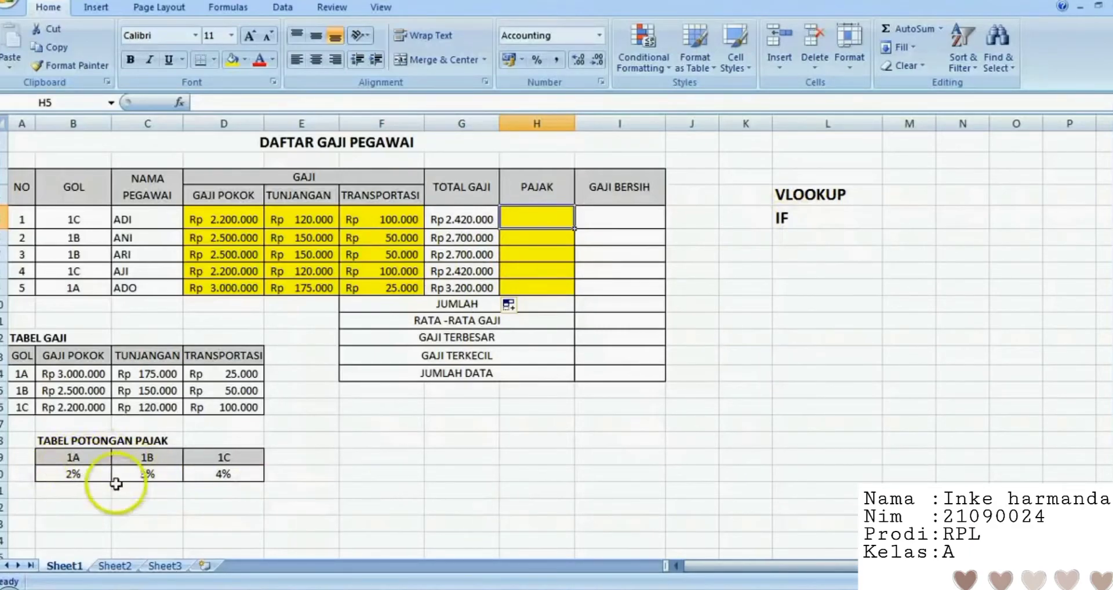
{"action": "left_click", "coordinate": [80, 472]}
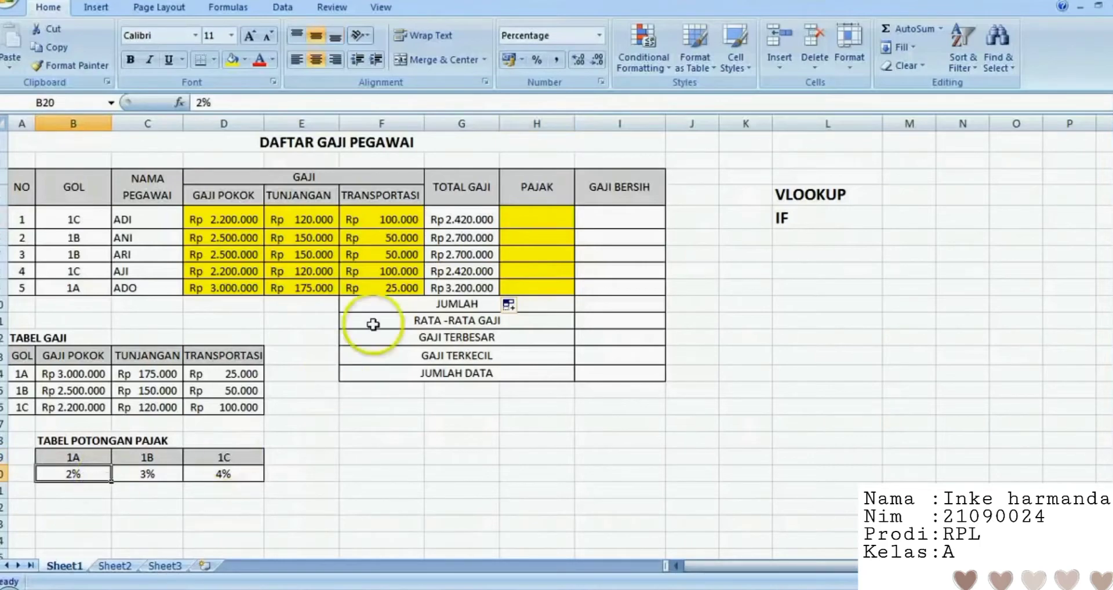
{"action": "left_click", "coordinate": [514, 220]}
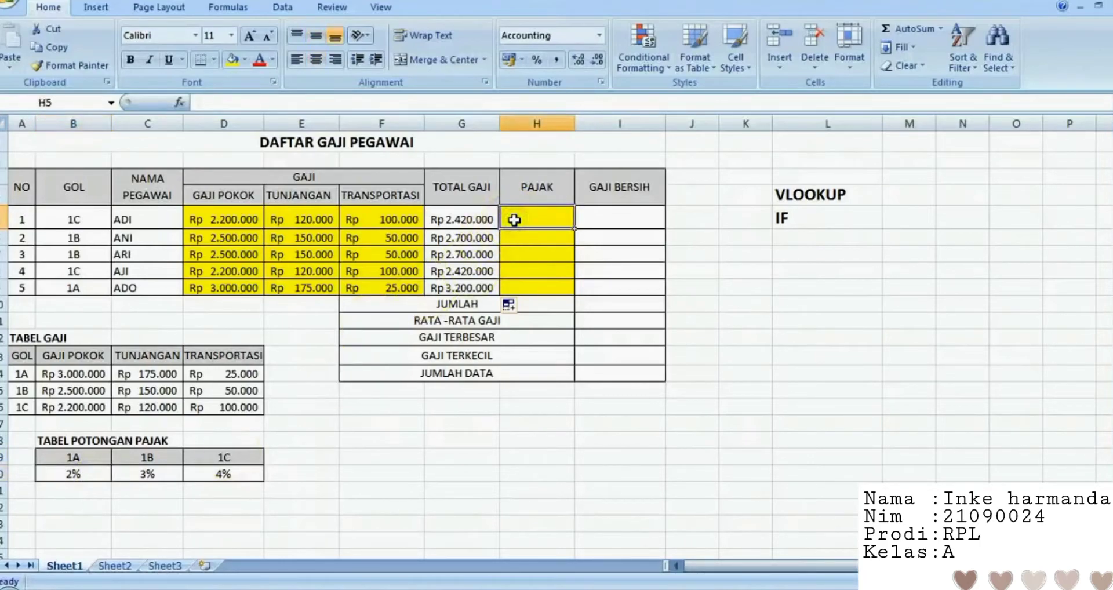
{"action": "type", "text": "=IF("}
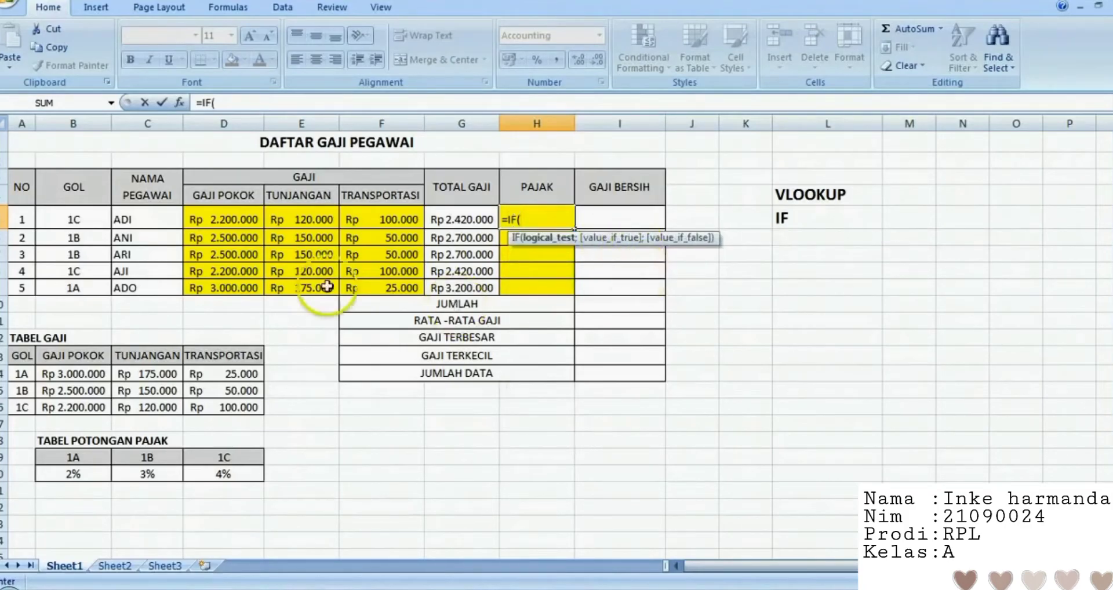
{"action": "left_click", "coordinate": [74, 217]}
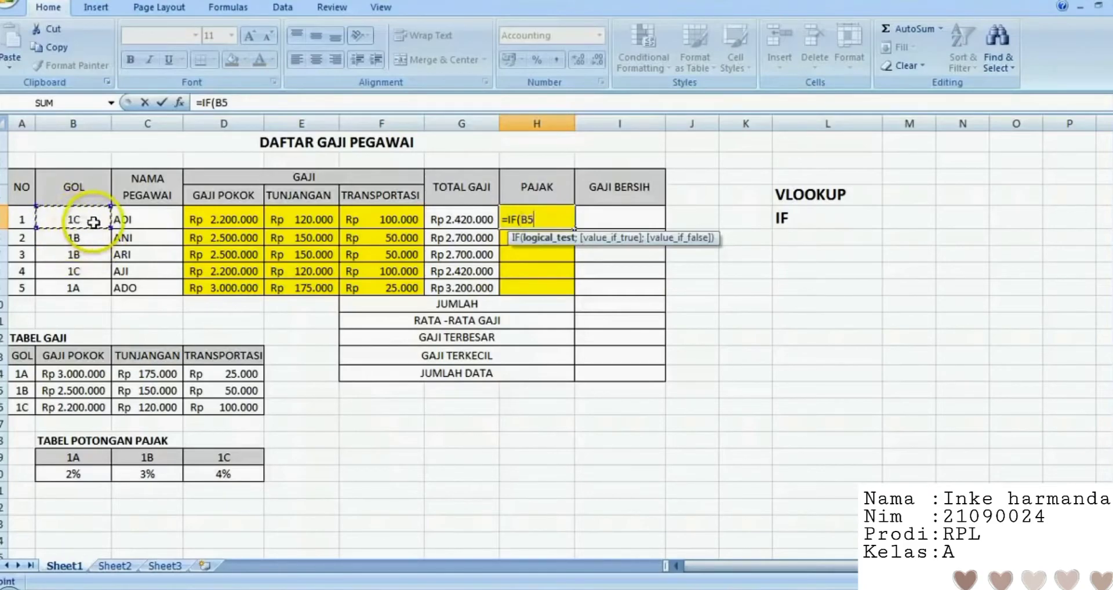
{"action": "type", "text": "=\"1A"}
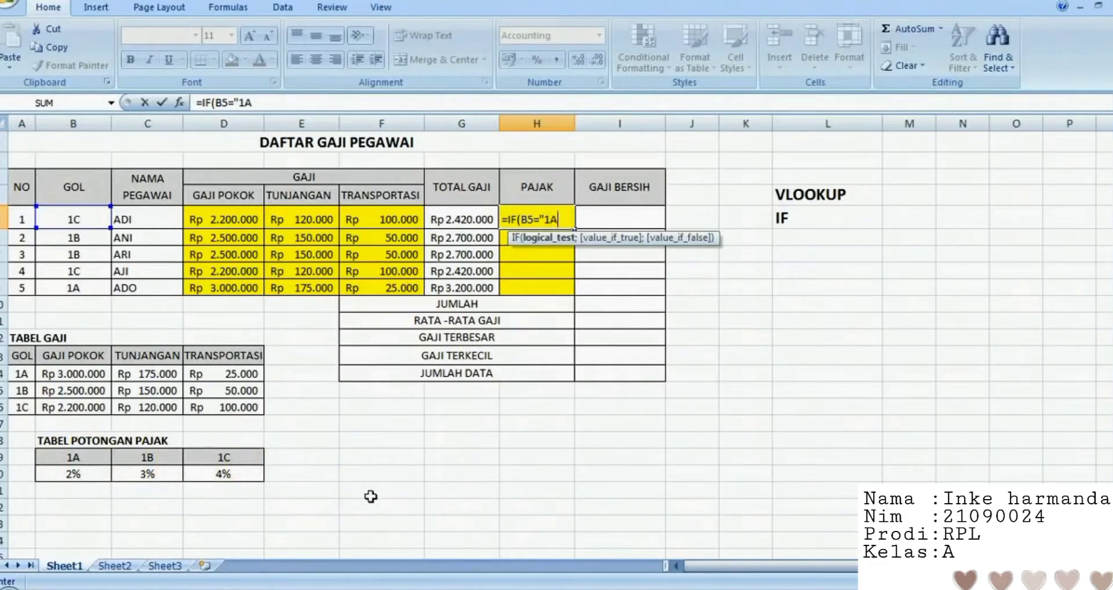
{"action": "type", "text": ";"}
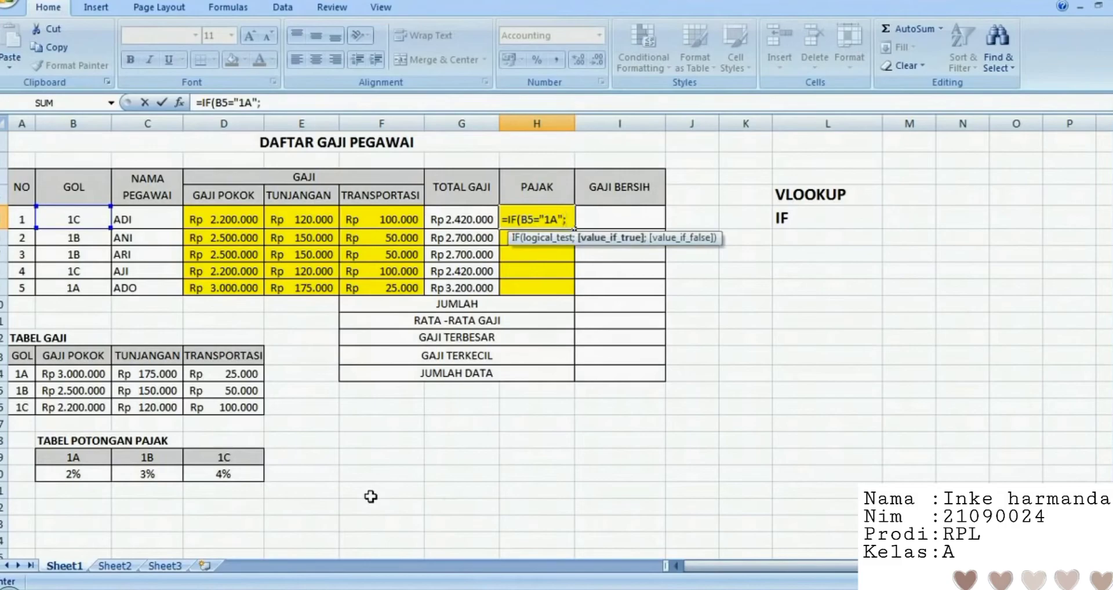
{"action": "left_click", "coordinate": [465, 215]}
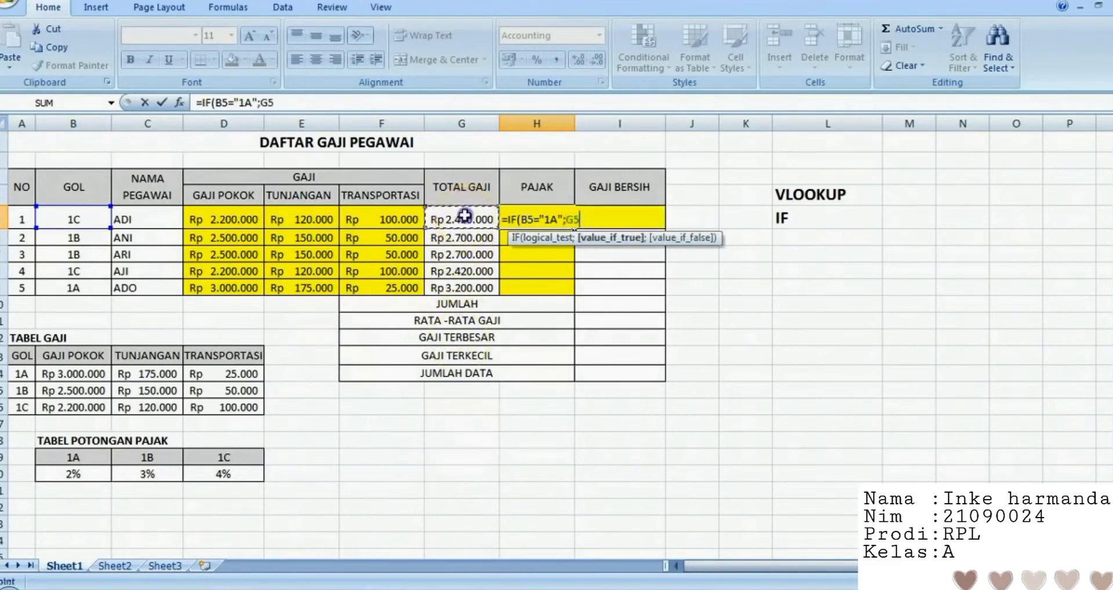
{"action": "type", "text": "*2%;"}
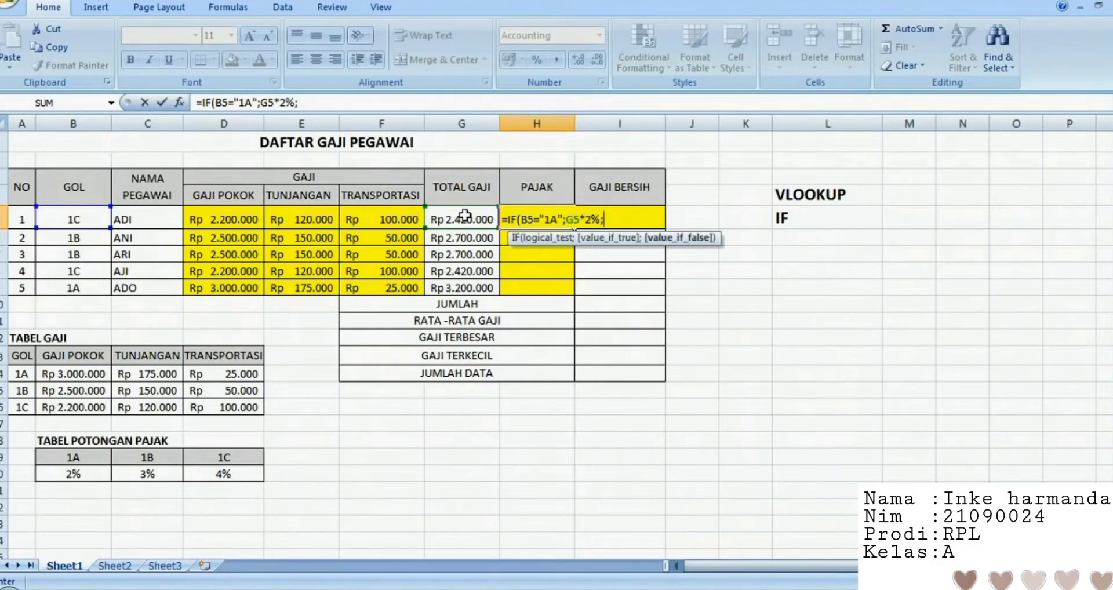
Extend the H5 tax formula with the nested condition IF(B5="1B";G5*3%; for group 1B
{"action": "type", "text": "IF"}
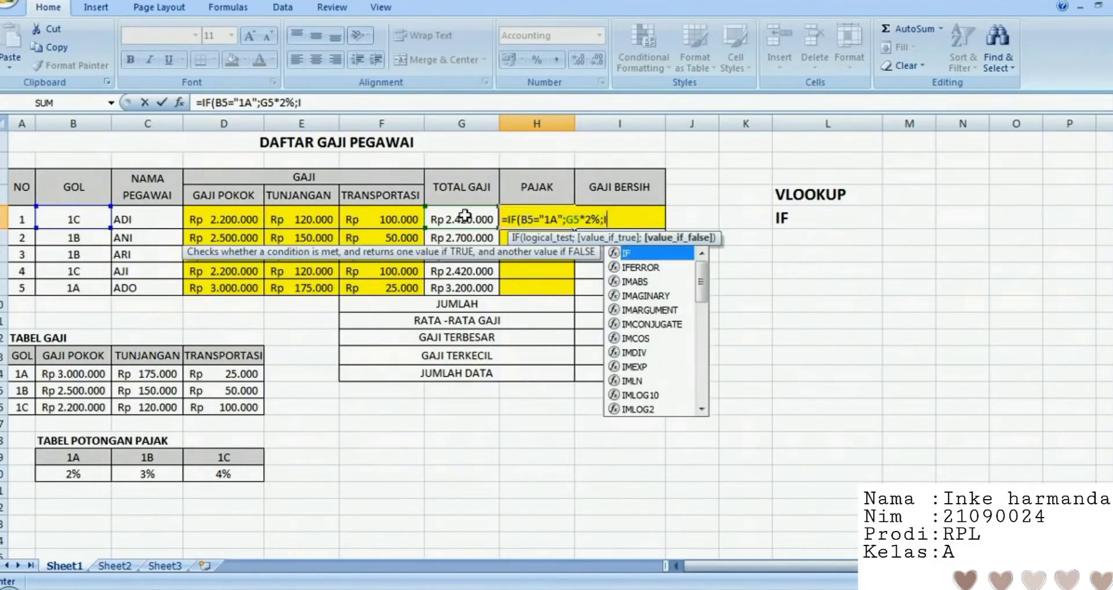
{"action": "type", "text": "("}
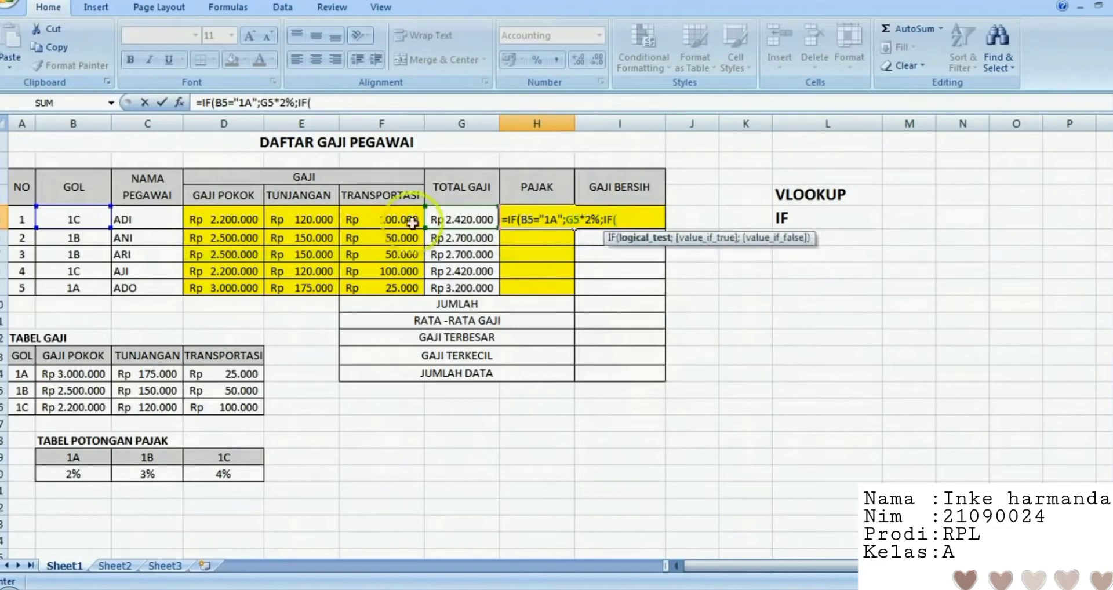
{"action": "left_click", "coordinate": [77, 217]}
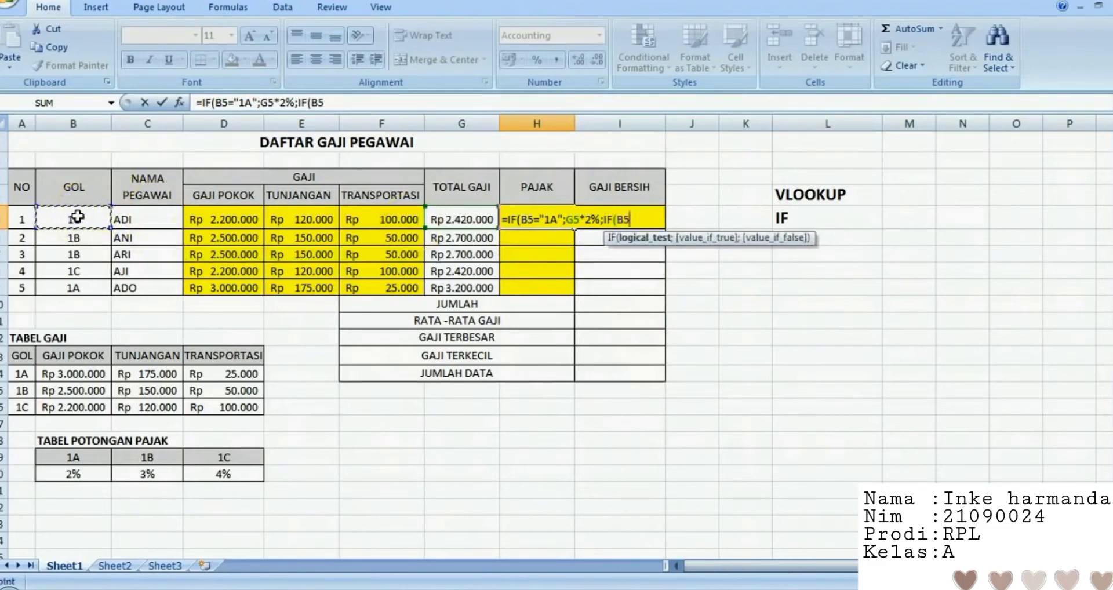
{"action": "type", "text": "=\"1B"}
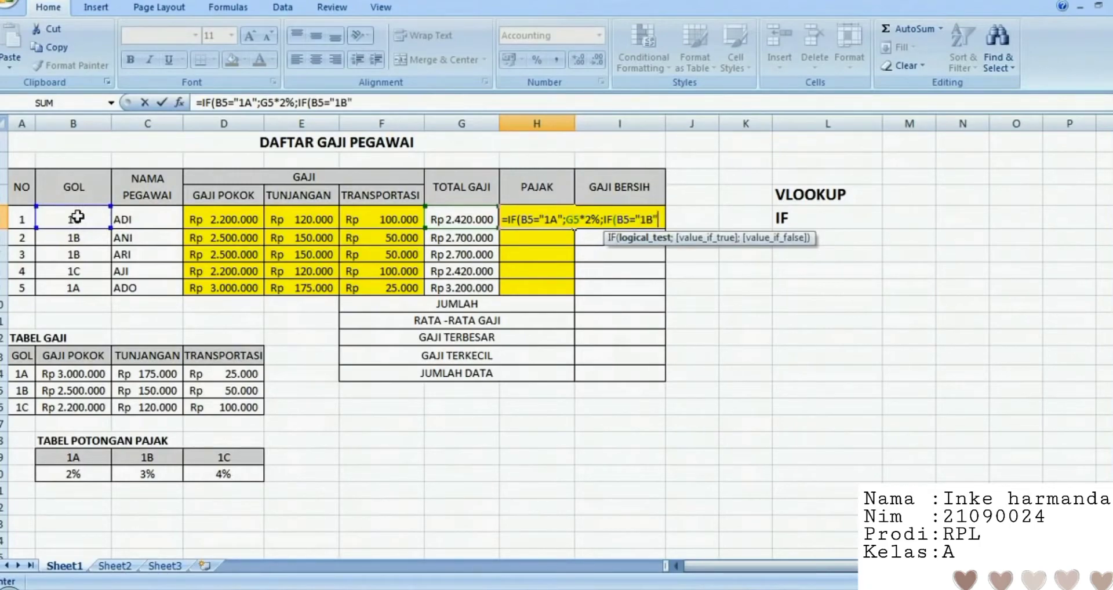
{"action": "type", "text": "\";"}
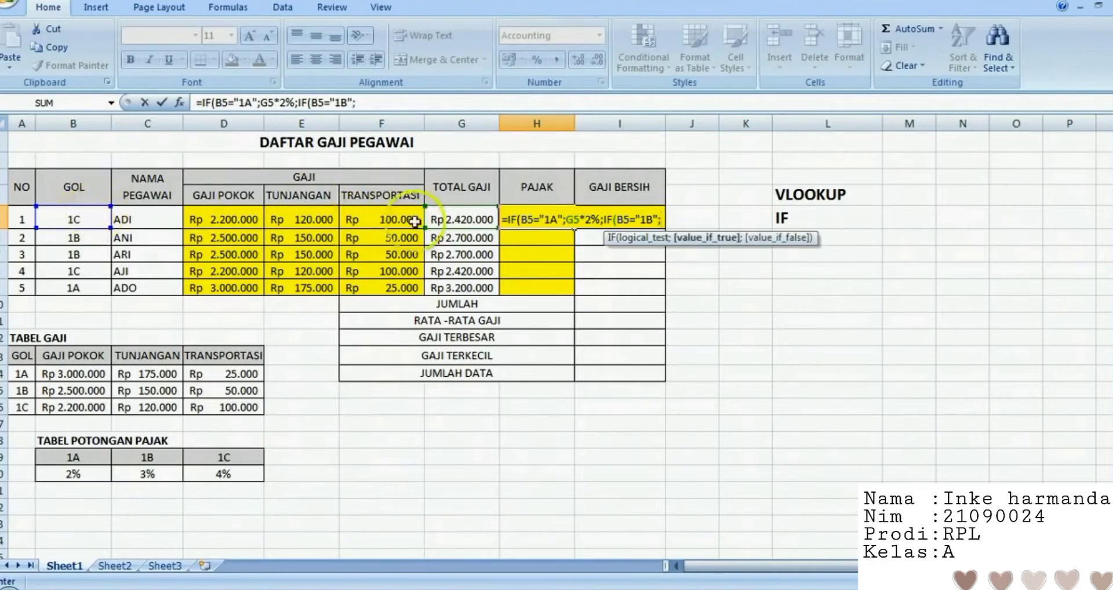
{"action": "left_click", "coordinate": [473, 218]}
{"action": "type", "text": "*3%"}
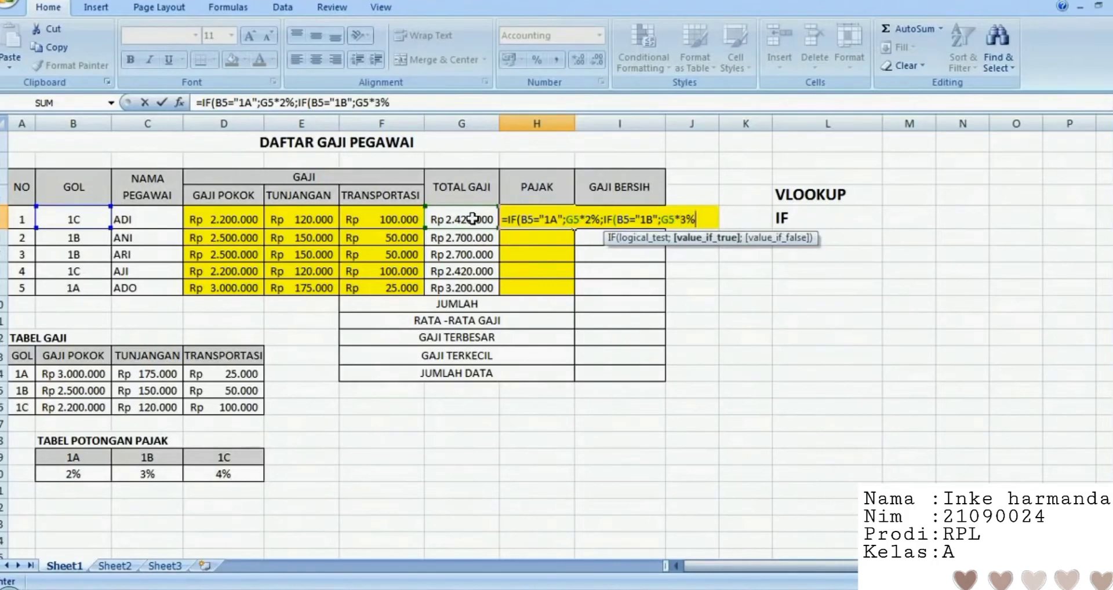
{"action": "type", "text": ";"}
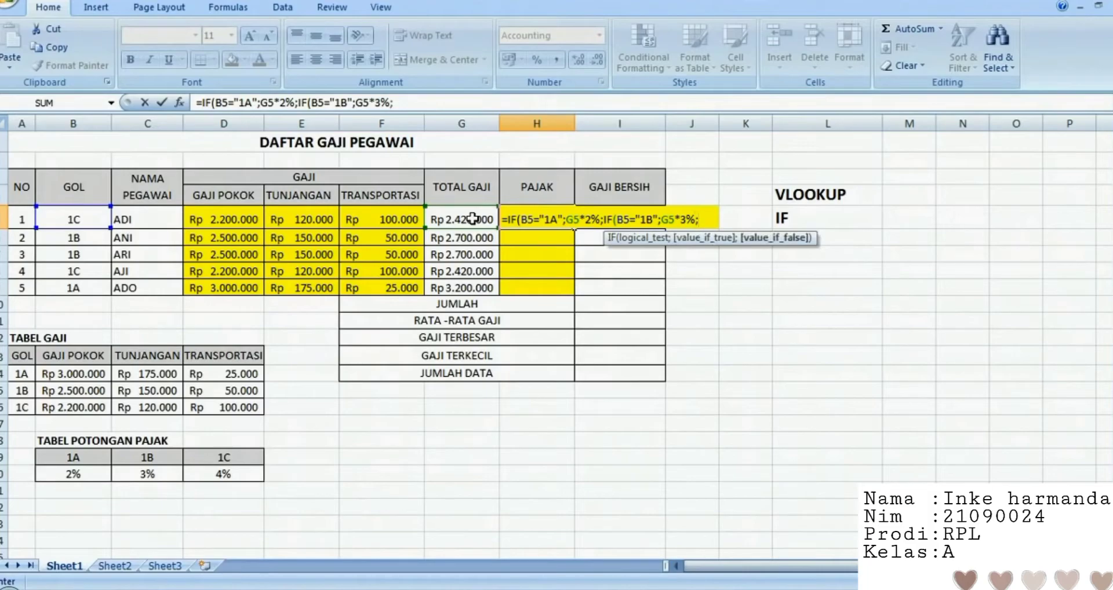
Complete the H5 tax formula with the nested condition IF(B5="1C";G5*4%;0))) for group 1C and enter it
{"action": "type", "text": "IF("}
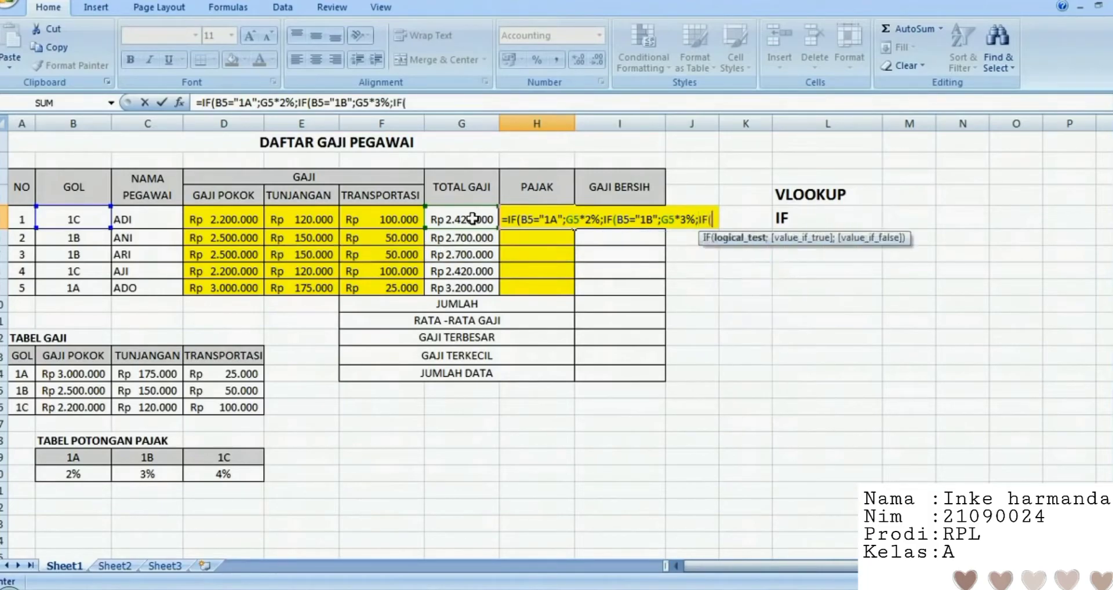
{"action": "left_click", "coordinate": [473, 218]}
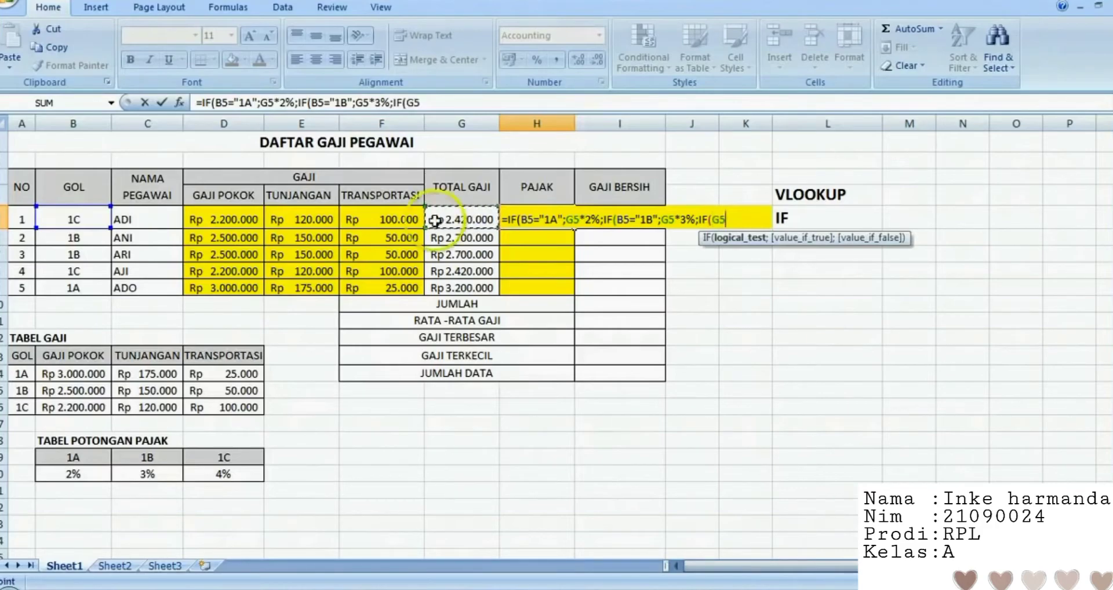
{"action": "left_click", "coordinate": [80, 220]}
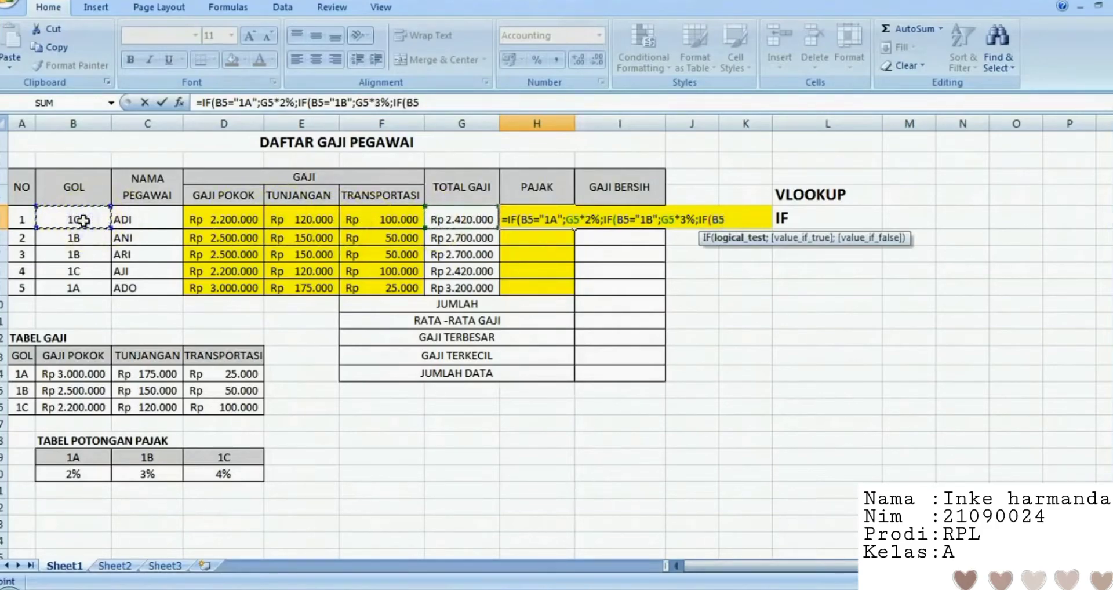
{"action": "type", "text": "=\"1C"}
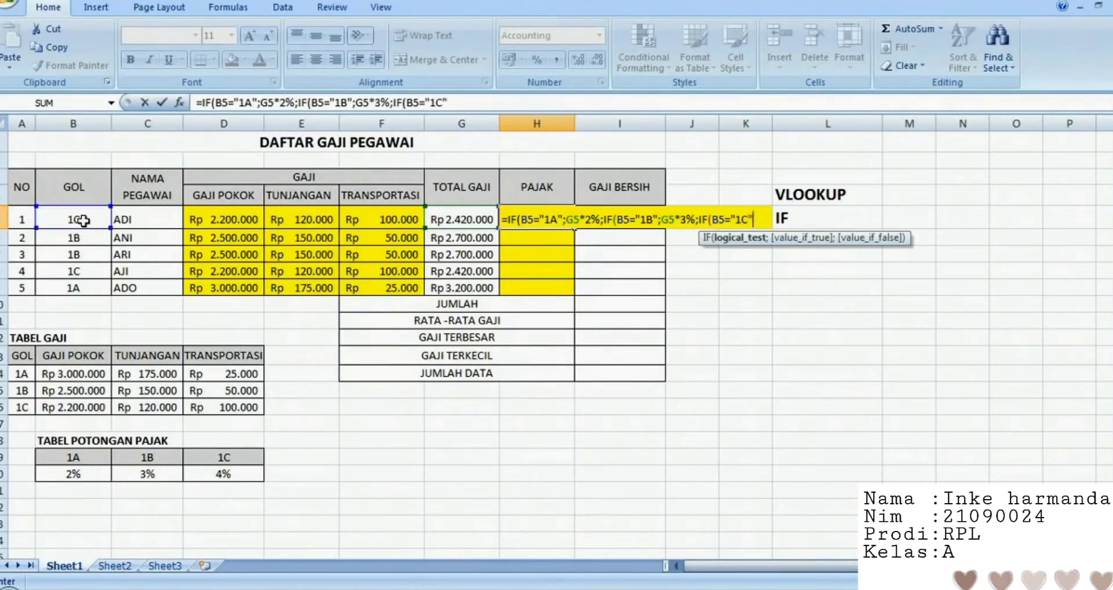
{"action": "type", "text": ";"}
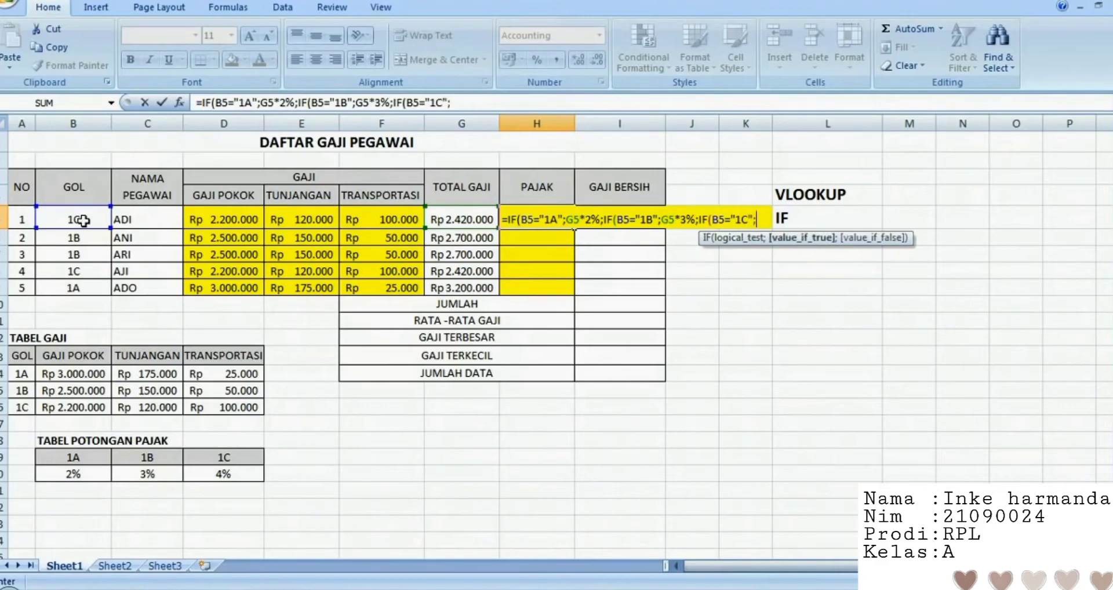
{"action": "left_click", "coordinate": [461, 226]}
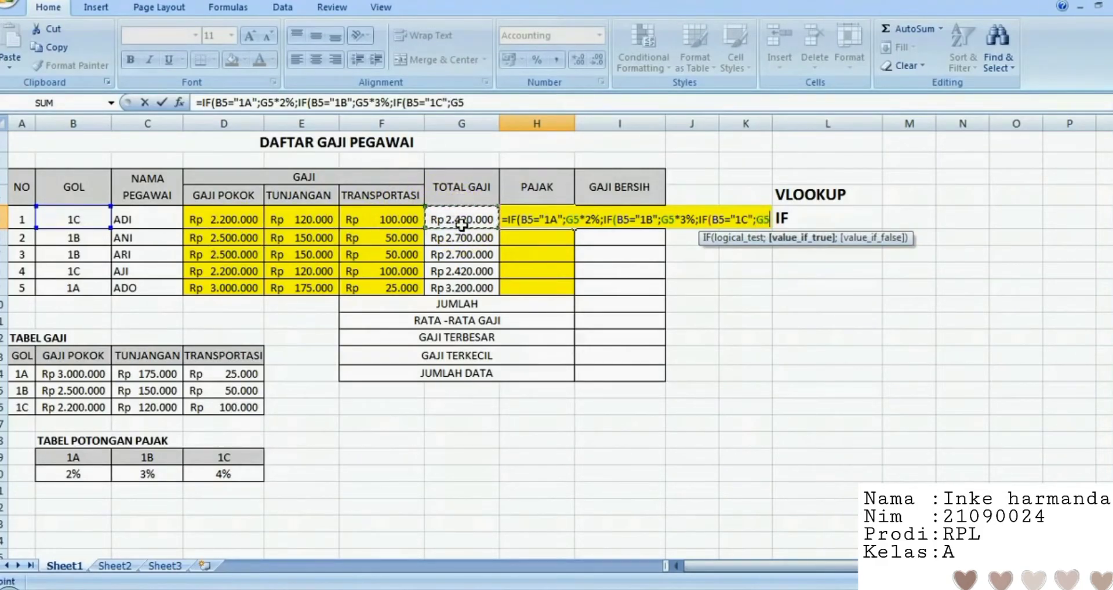
{"action": "type", "text": "*"}
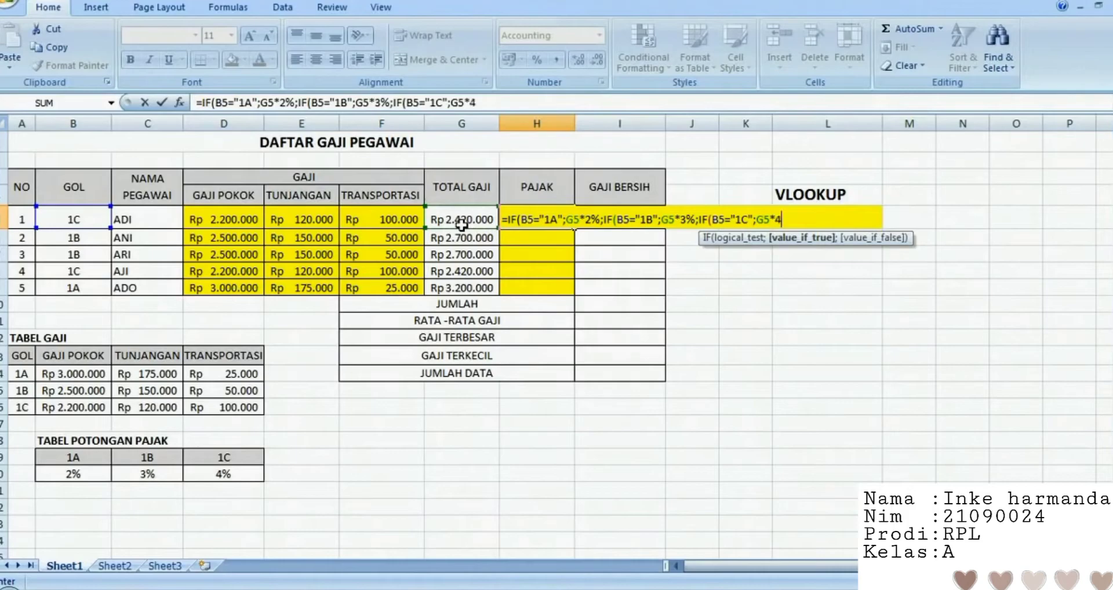
{"action": "type", "text": "4%;0"}
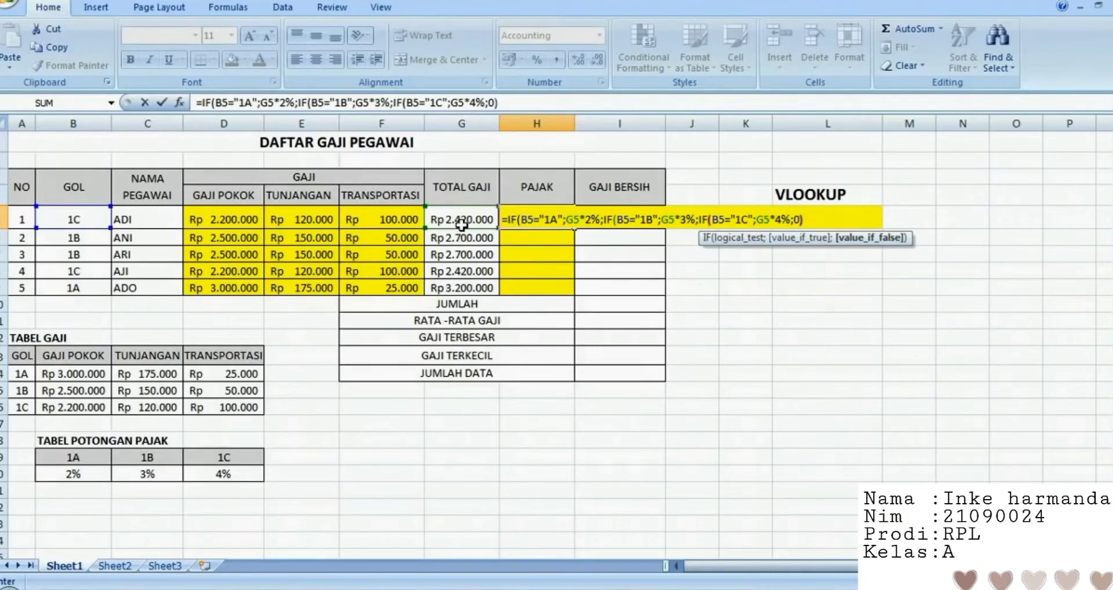
{"action": "type", "text": "))"}
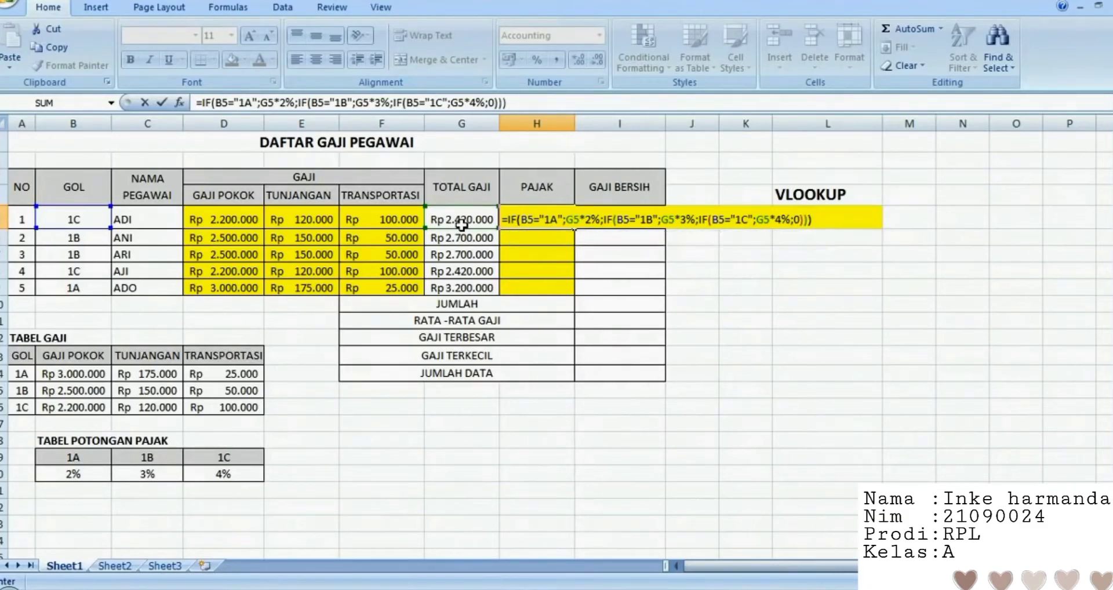
{"action": "key", "text": "Return"}
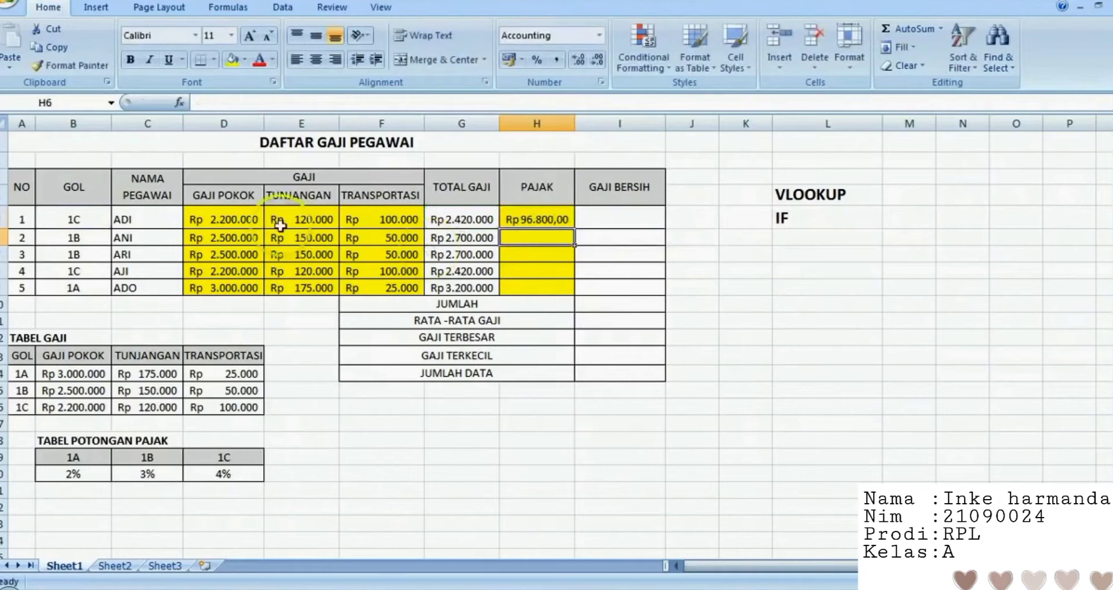
Copy the PAJAK formula from H5 down to H9 and remove the two decimal places from the column's amounts
{"action": "left_click", "coordinate": [529, 218]}
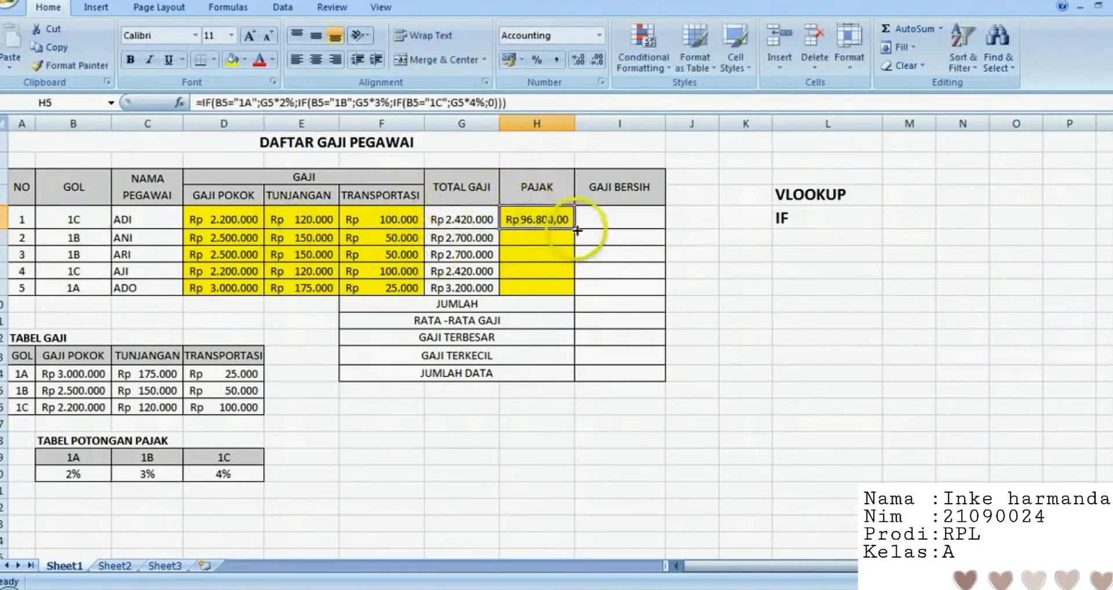
{"action": "left_click_drag", "start_coordinate": [577, 230], "coordinate": [572, 294]}
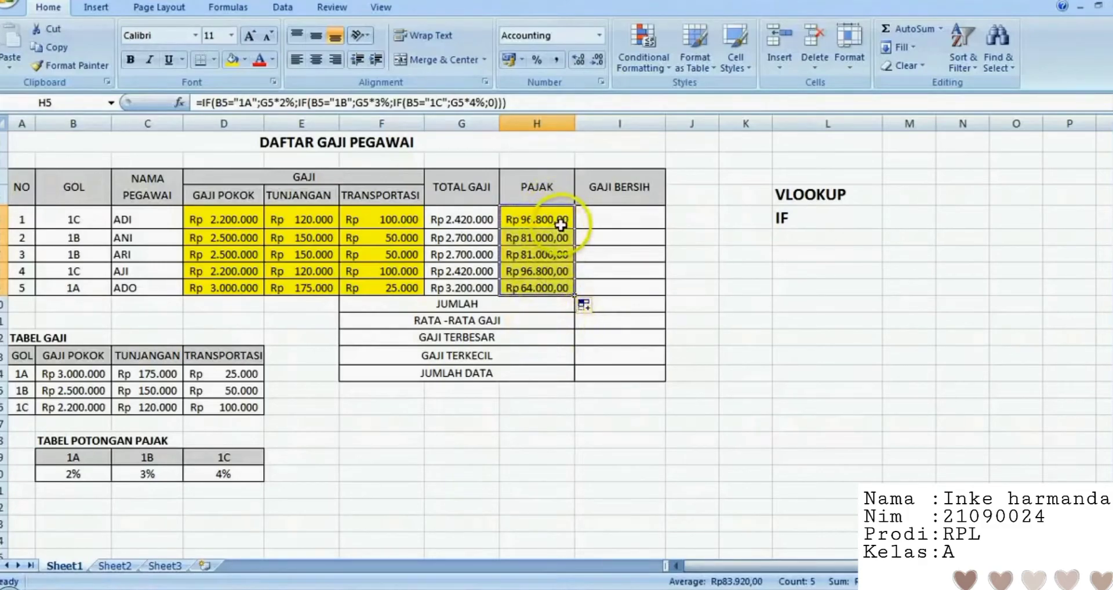
{"action": "left_click", "coordinate": [595, 61]}
{"action": "left_click", "coordinate": [596, 60]}
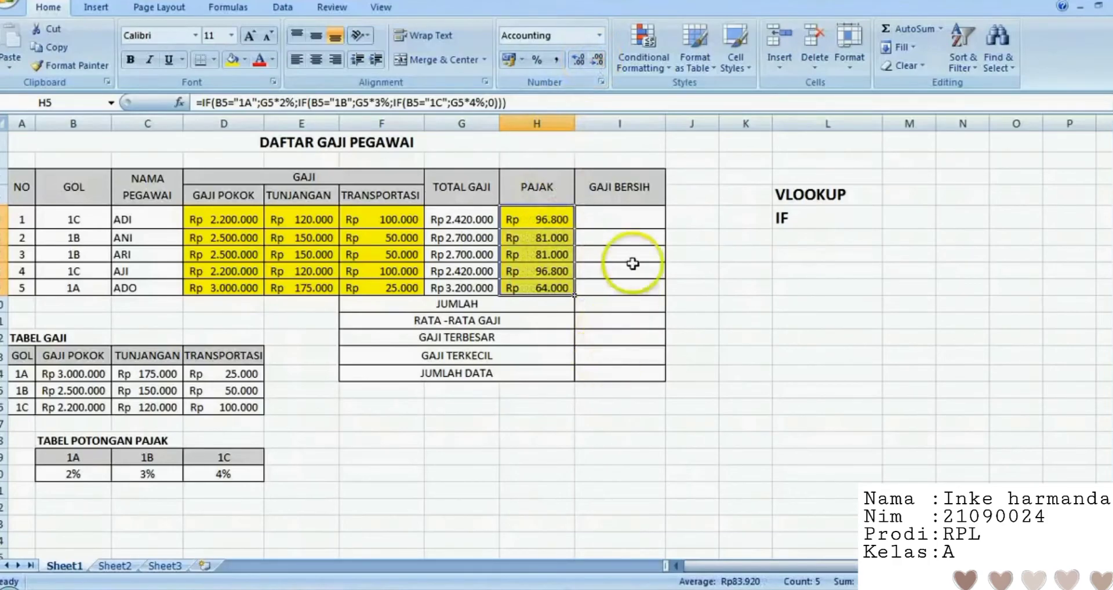
{"action": "left_click", "coordinate": [562, 219]}
Enter =G5-H5 in GAJI BERSIH cell I5 and copy the formula down to I9
{"action": "left_click", "coordinate": [624, 217]}
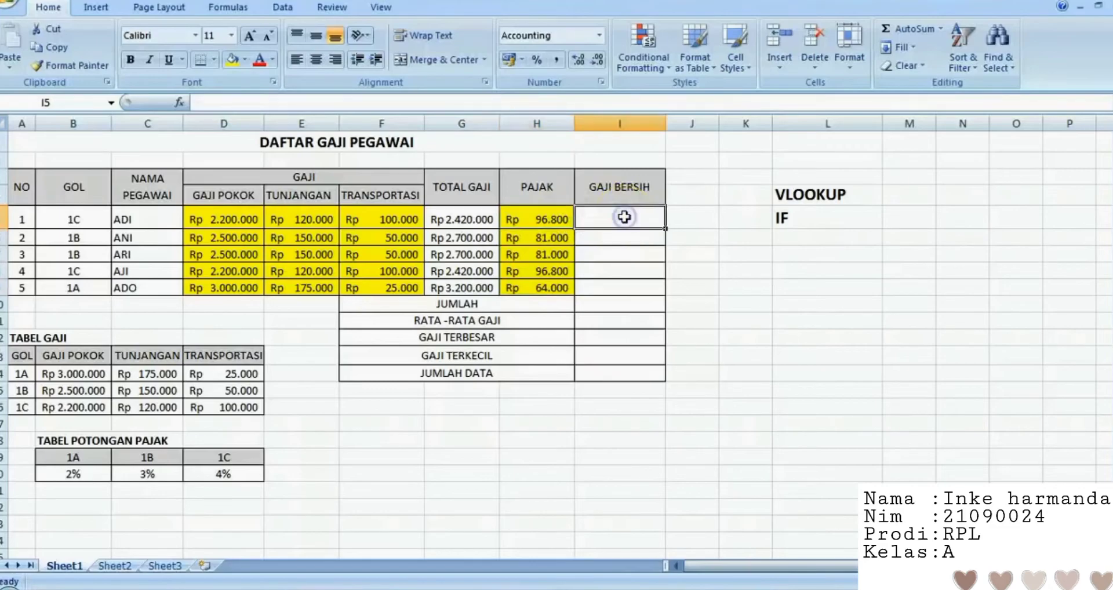
{"action": "left_click", "coordinate": [461, 222]}
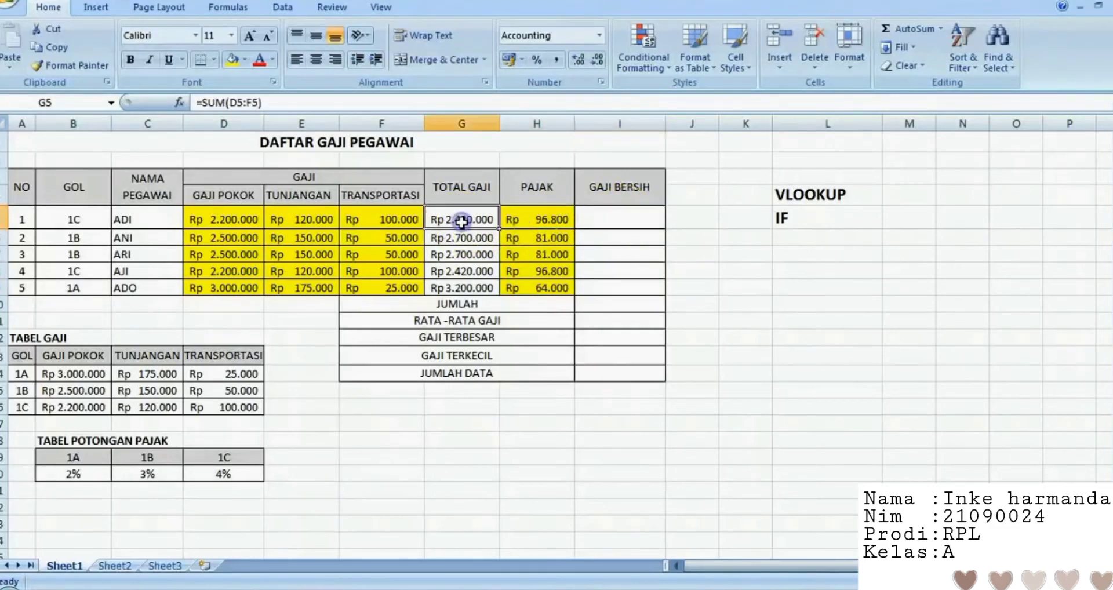
{"action": "left_click", "coordinate": [530, 217]}
{"action": "left_click", "coordinate": [635, 217]}
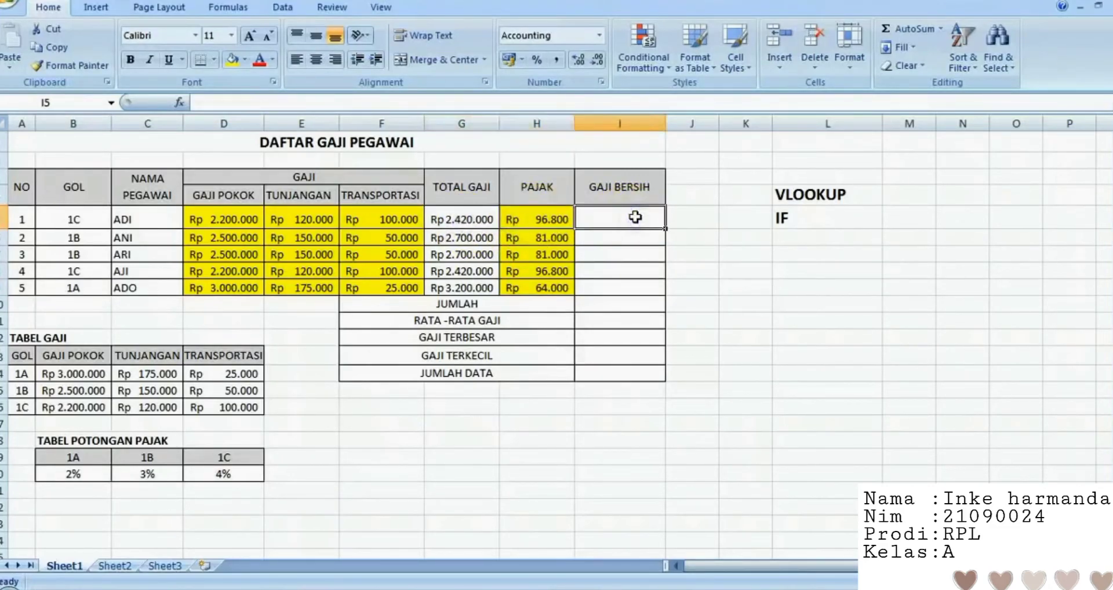
{"action": "type", "text": "="}
{"action": "left_click", "coordinate": [463, 215]}
{"action": "type", "text": "-"}
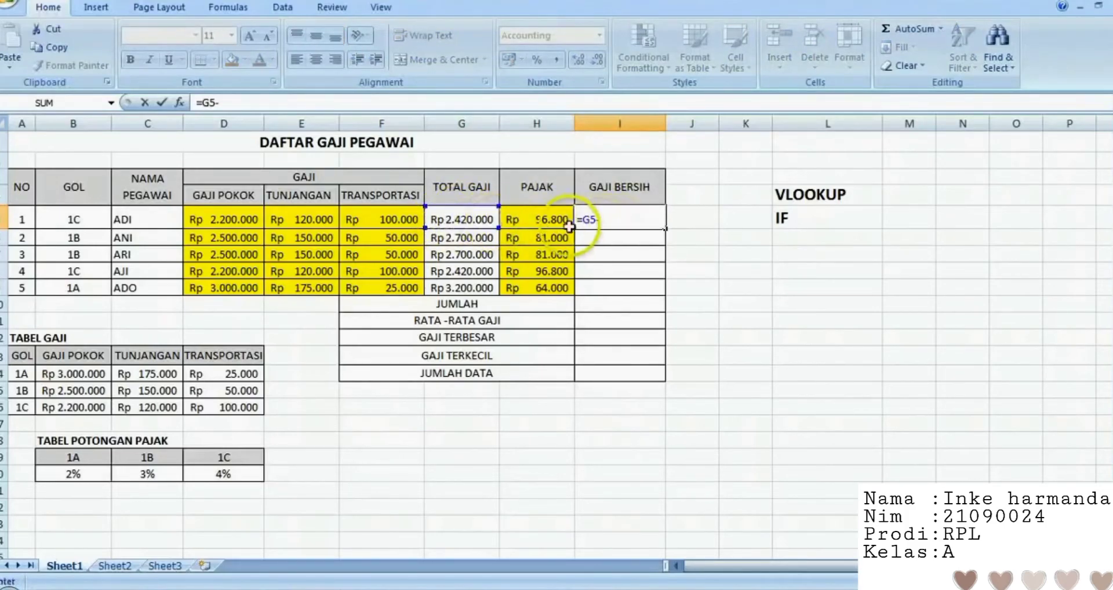
{"action": "left_click", "coordinate": [563, 221]}
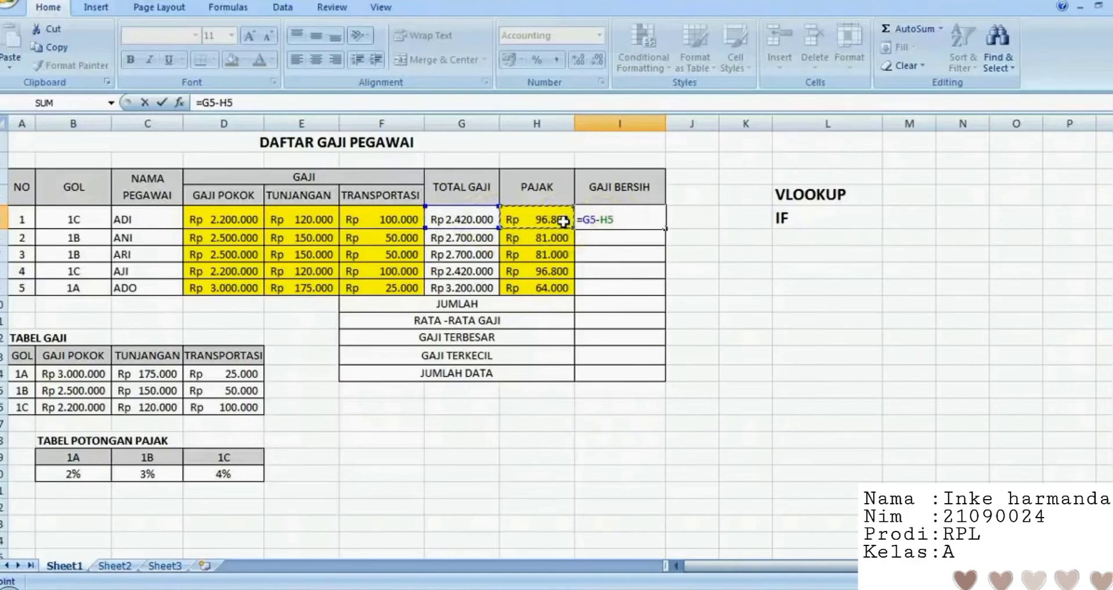
{"action": "key", "text": "Return"}
{"action": "left_click", "coordinate": [634, 221]}
{"action": "left_click_drag", "start_coordinate": [666, 232], "coordinate": [665, 295]}
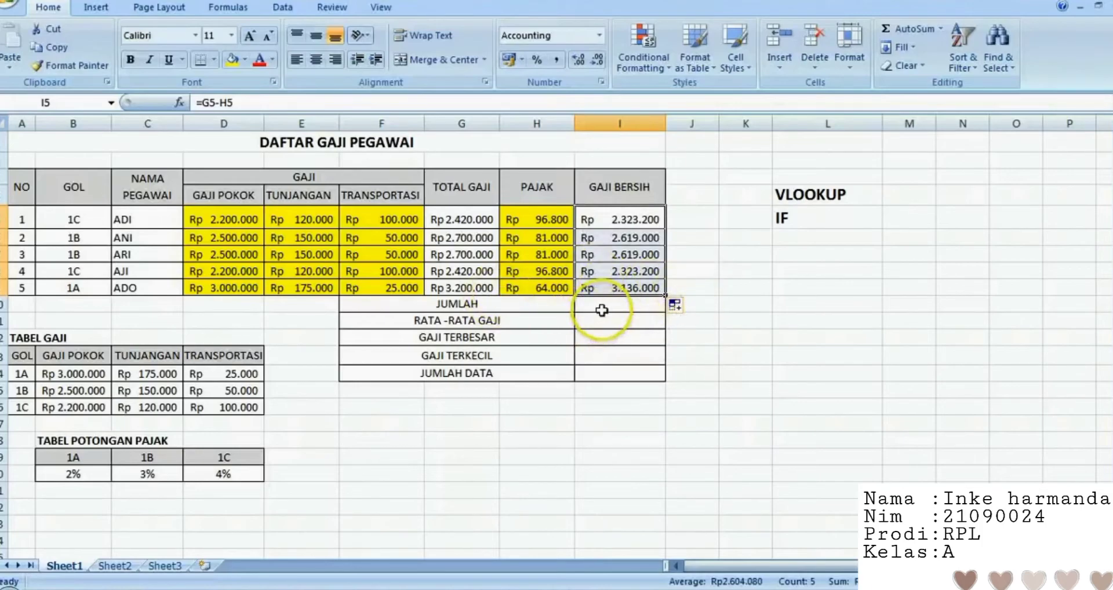
Enter =SUM(I5:I9) in the JUMLAH cell I10 to total the GAJI BERSIH amounts
{"action": "left_click", "coordinate": [603, 307]}
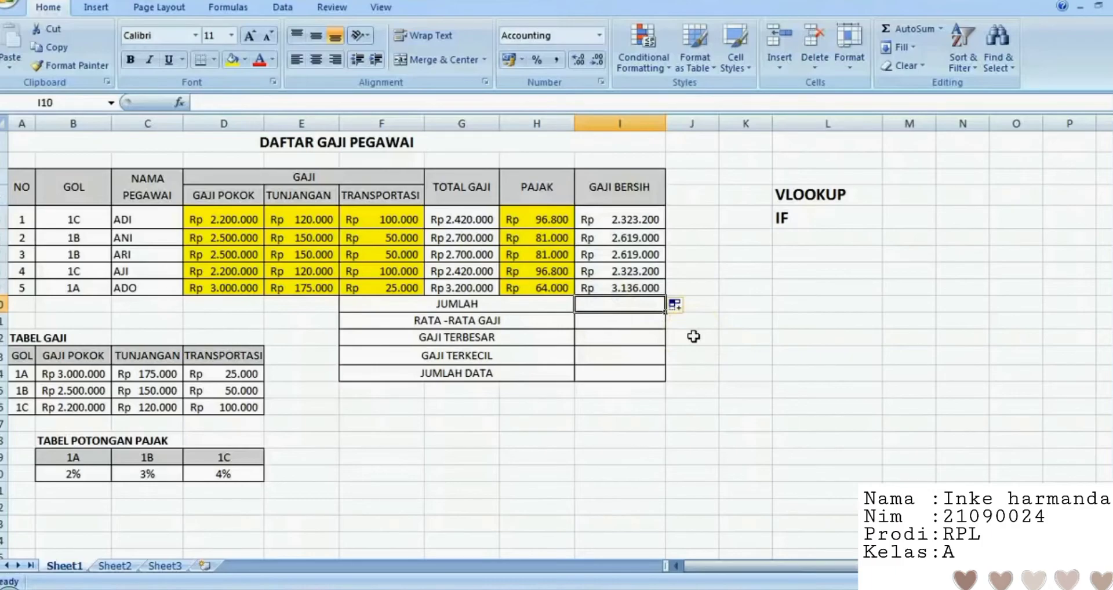
{"action": "type", "text": "="}
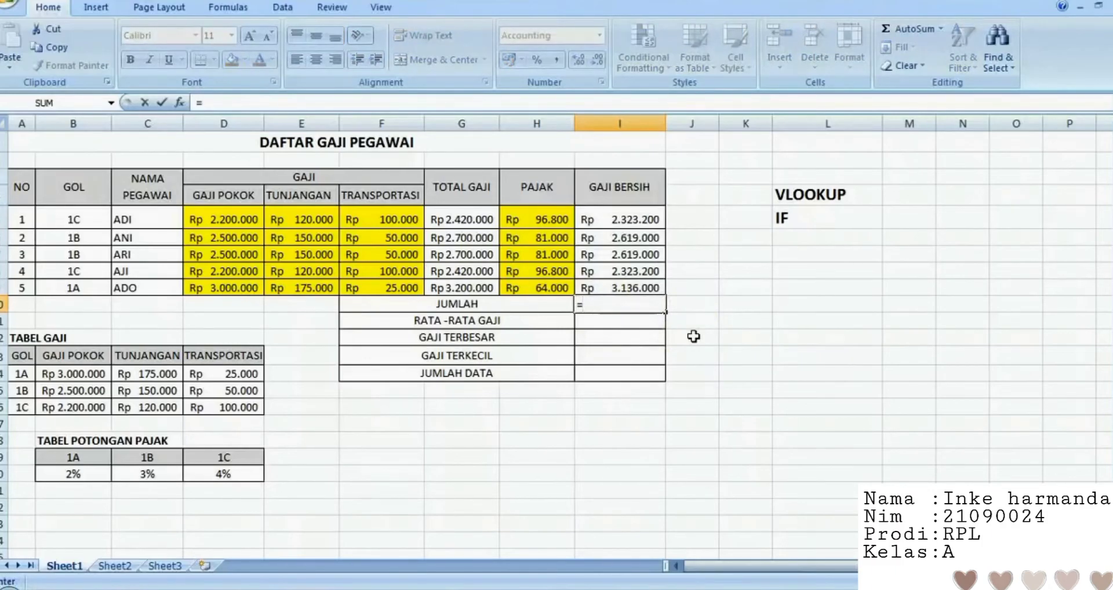
{"action": "type", "text": "SUM("}
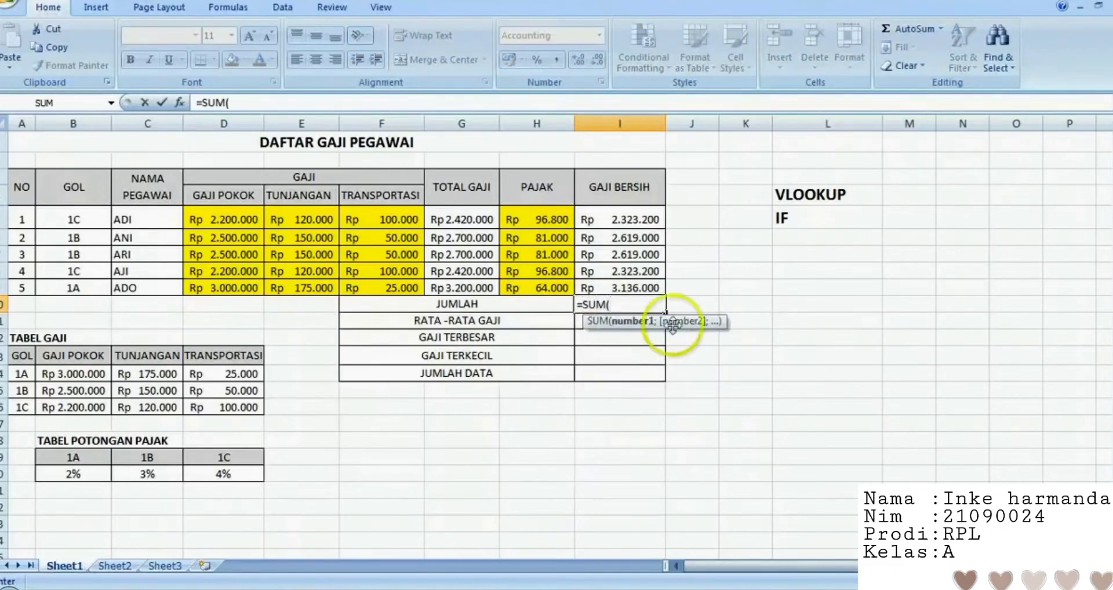
{"action": "left_click_drag", "start_coordinate": [618, 218], "coordinate": [625, 286]}
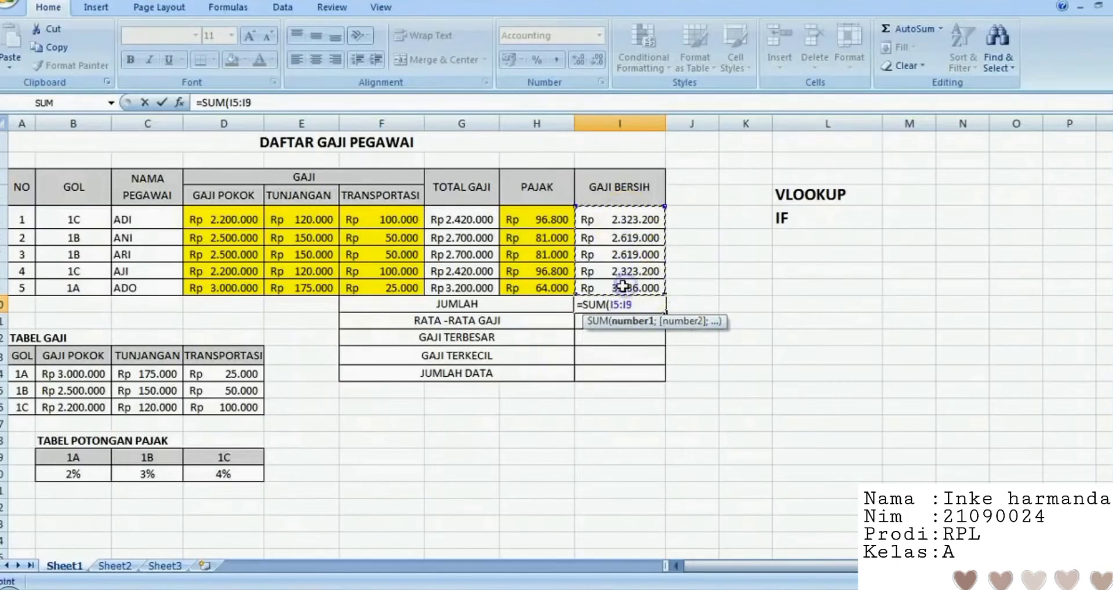
{"action": "key", "text": "Return"}
Enter an AVERAGE formula over I5:I9 in the RATA-RATA GAJI cell I11
{"action": "left_click", "coordinate": [621, 317]}
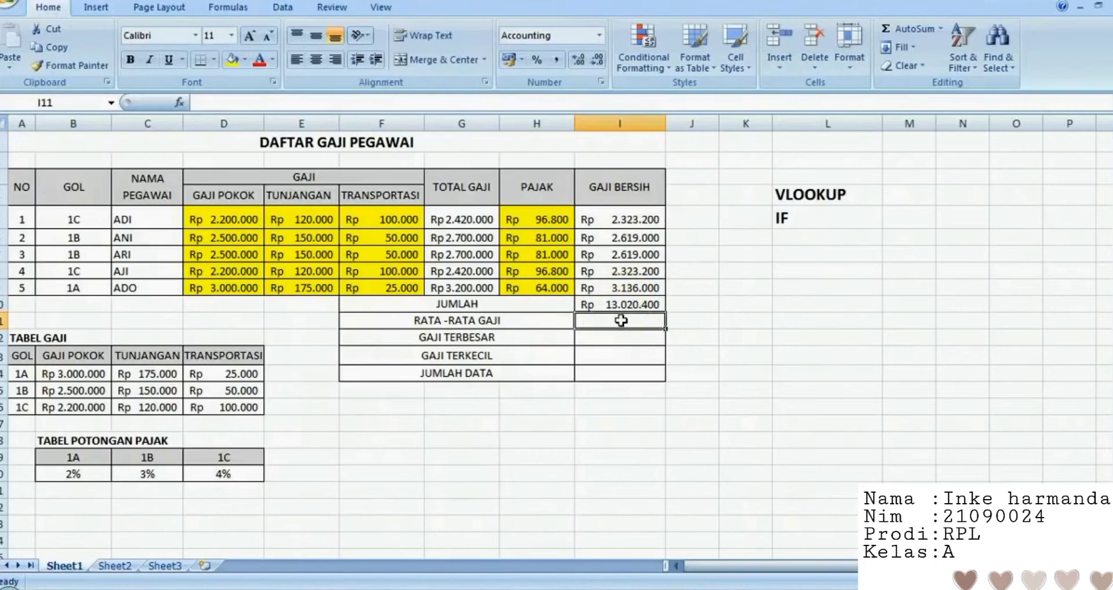
{"action": "type", "text": "="}
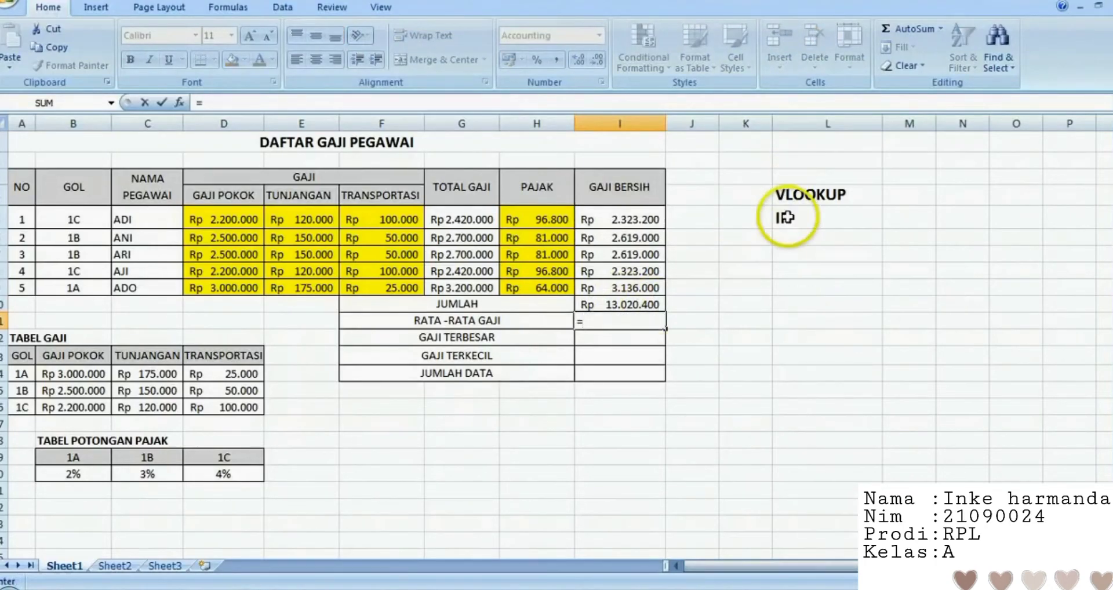
{"action": "type", "text": "AVERAGE("}
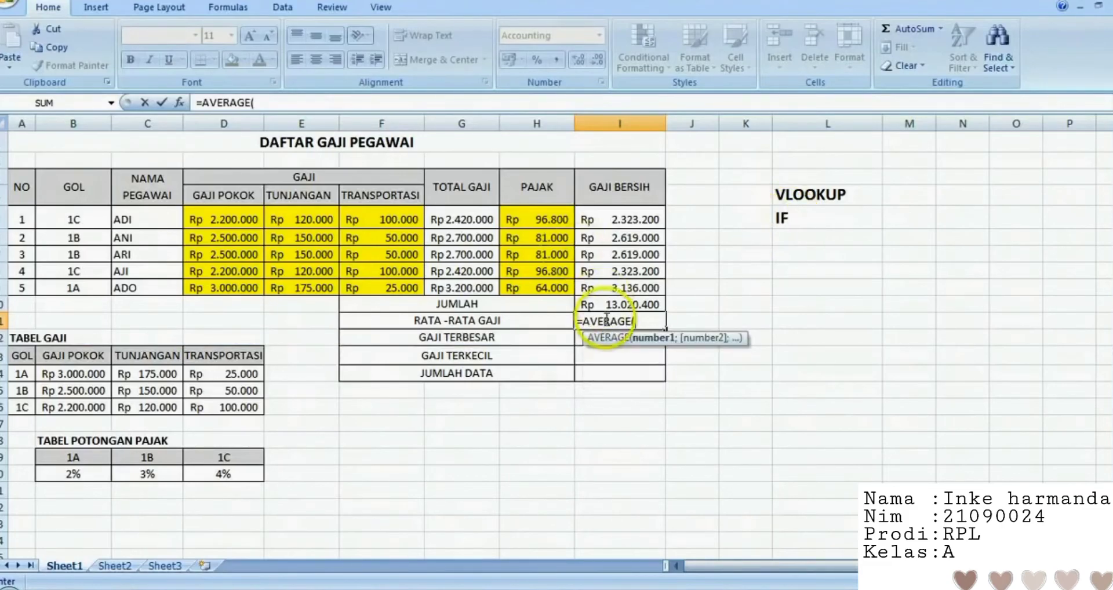
{"action": "left_click_drag", "start_coordinate": [617, 218], "coordinate": [615, 285]}
{"action": "key", "text": "Return"}
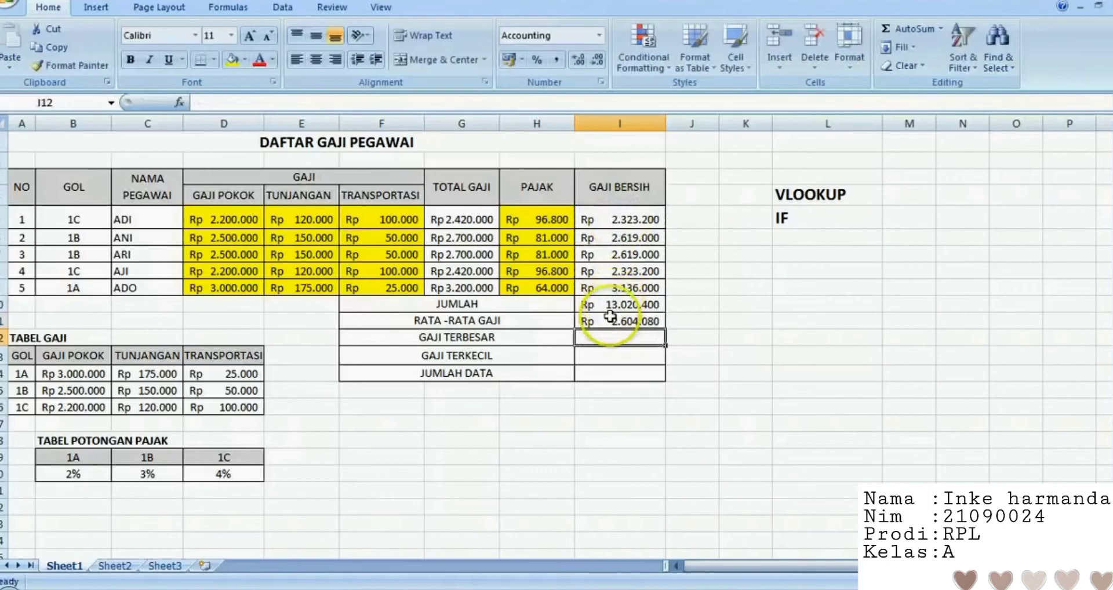
Enter =MAX(I5:I9) in the GAJI TERBESAR cell I12 and =MIN(I5:I9) in the GAJI TERKECIL cell I13
{"action": "type", "text": "="}
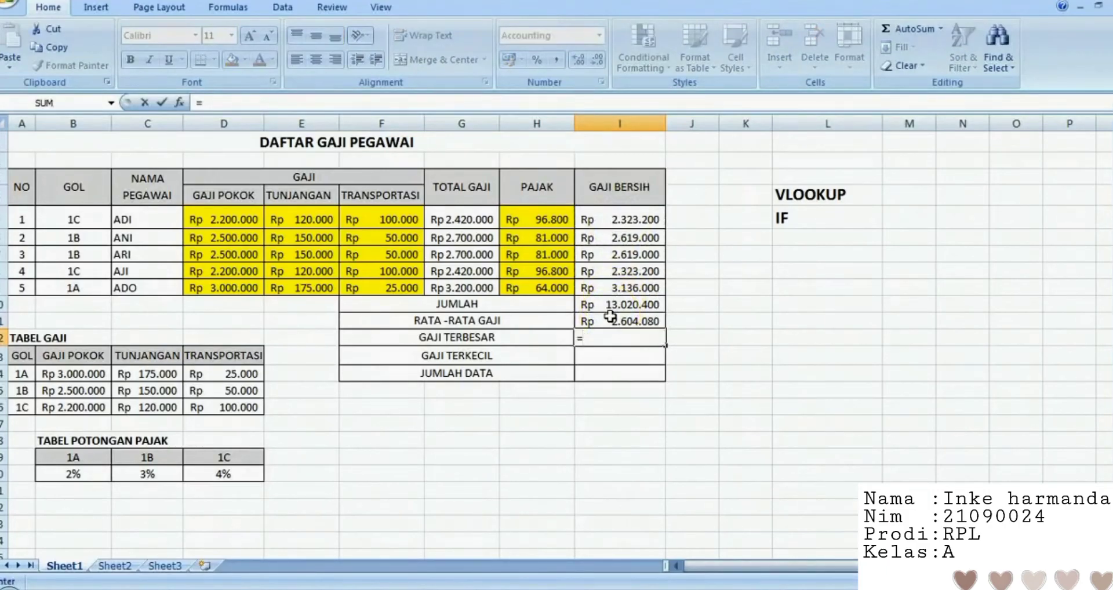
{"action": "type", "text": "MAX("}
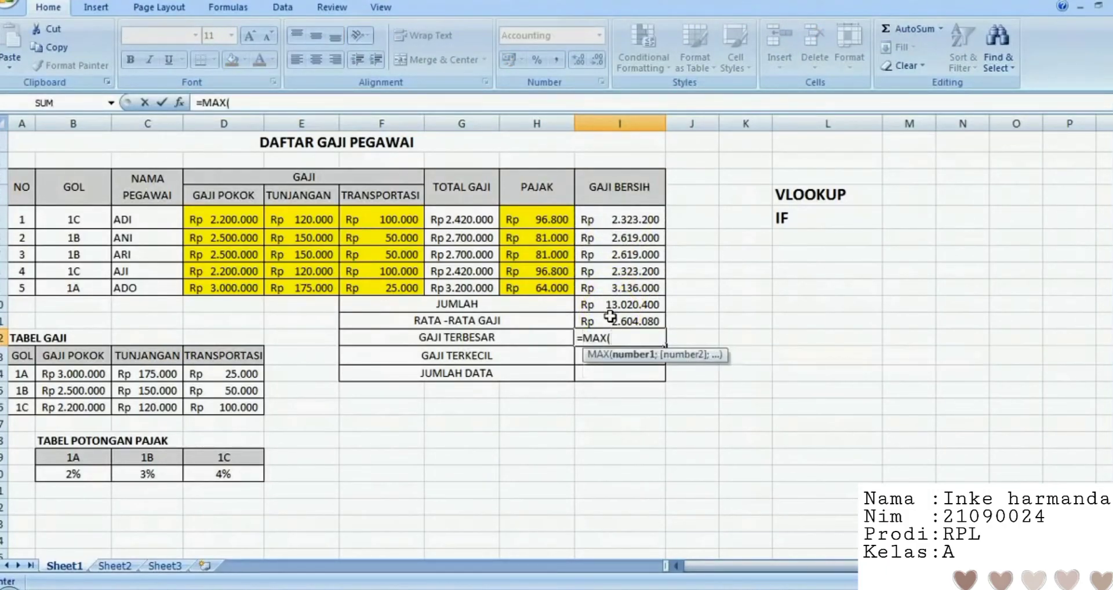
{"action": "left_click_drag", "start_coordinate": [614, 219], "coordinate": [612, 288]}
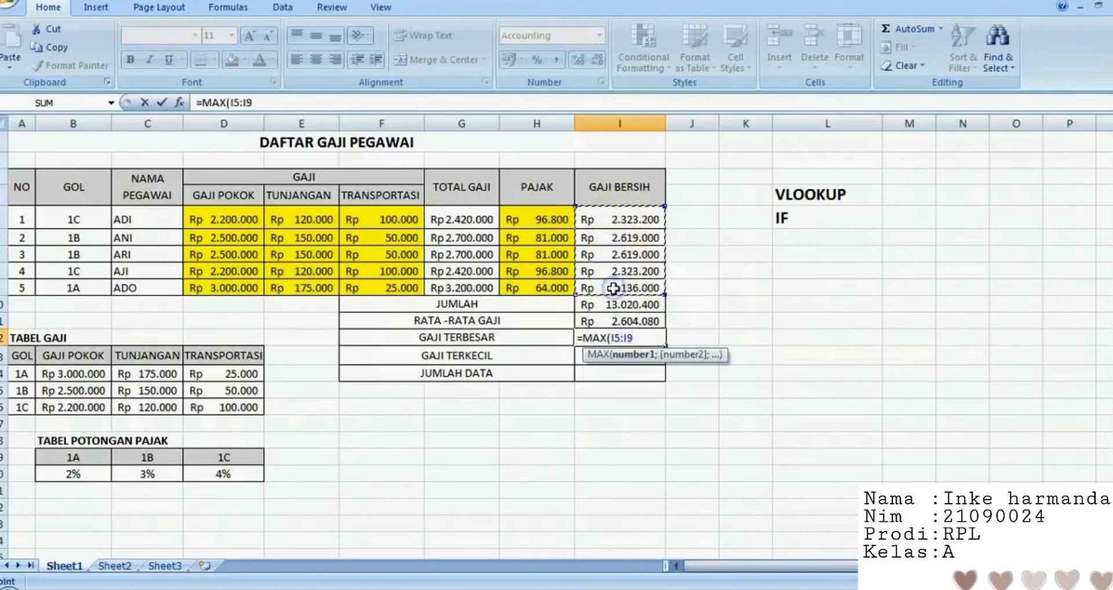
{"action": "key", "text": "Return"}
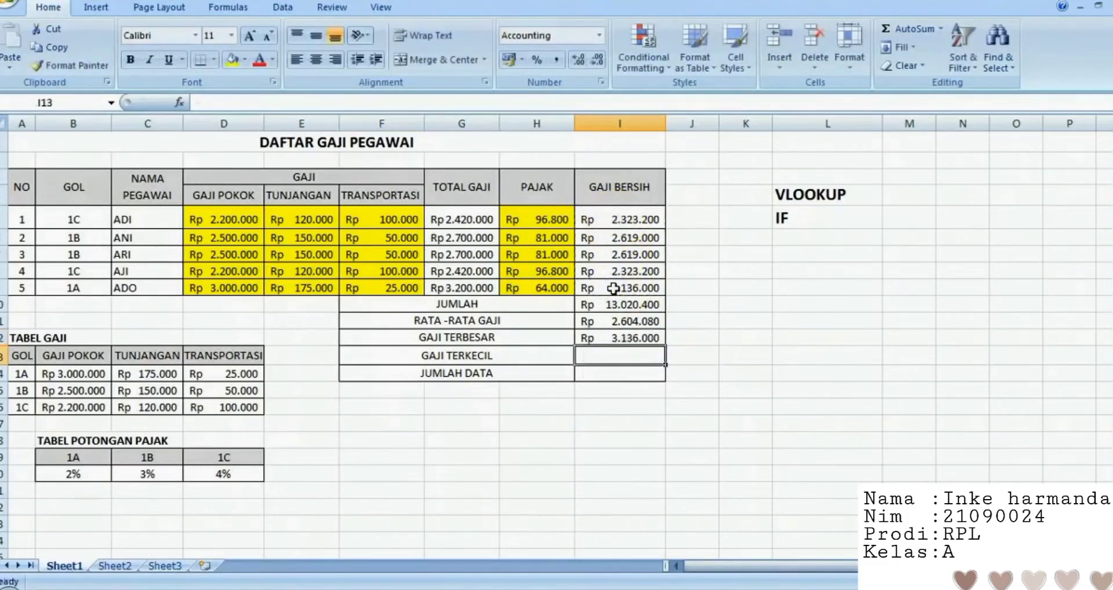
{"action": "type", "text": "=MIN("}
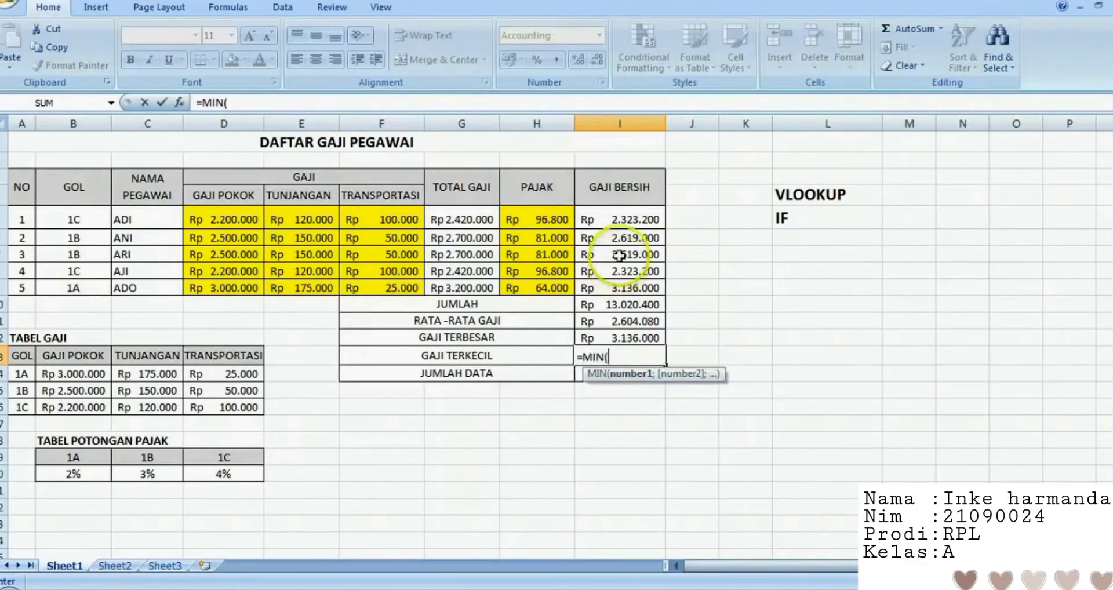
{"action": "left_click_drag", "start_coordinate": [616, 219], "coordinate": [619, 305]}
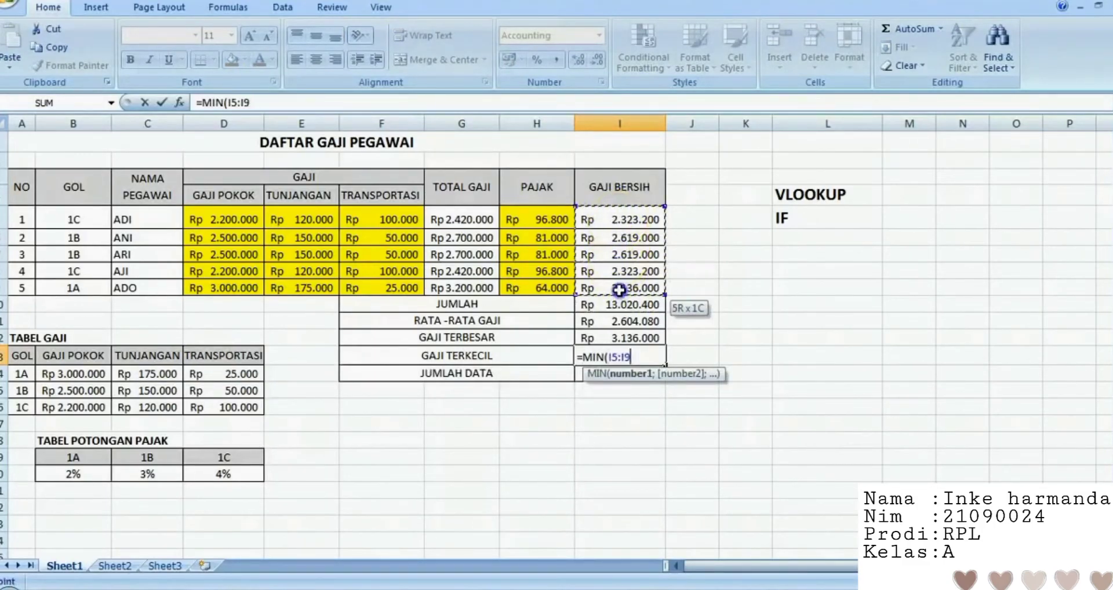
{"action": "key", "text": "Return"}
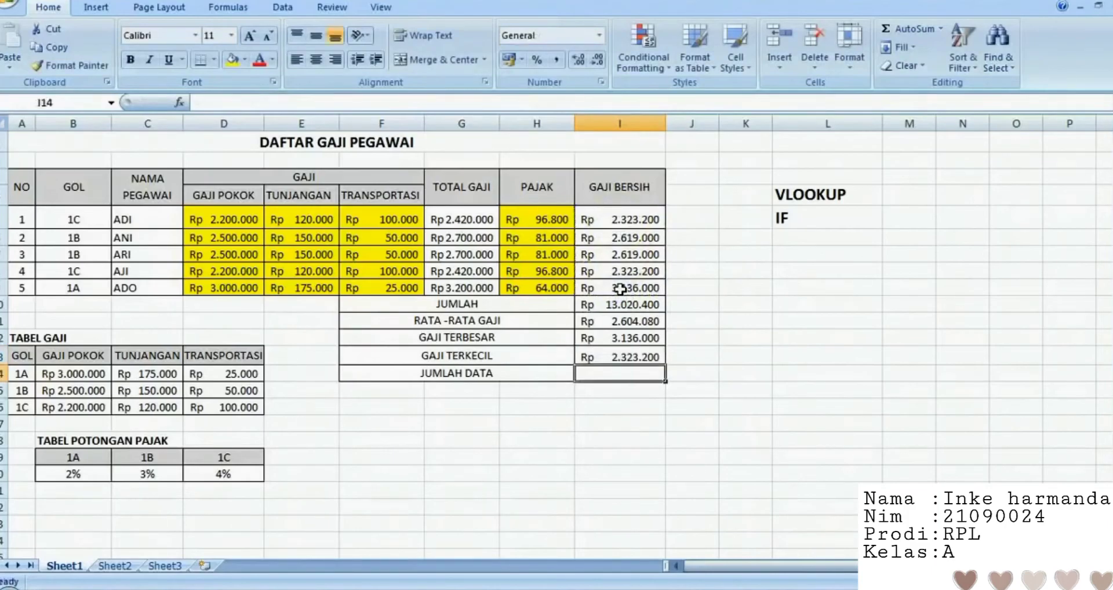
Enter =COUNT(I5:I9) in the JUMLAH DATA cell I14 to count the GAJI BERSIH entries
{"action": "type", "text": "=CO"}
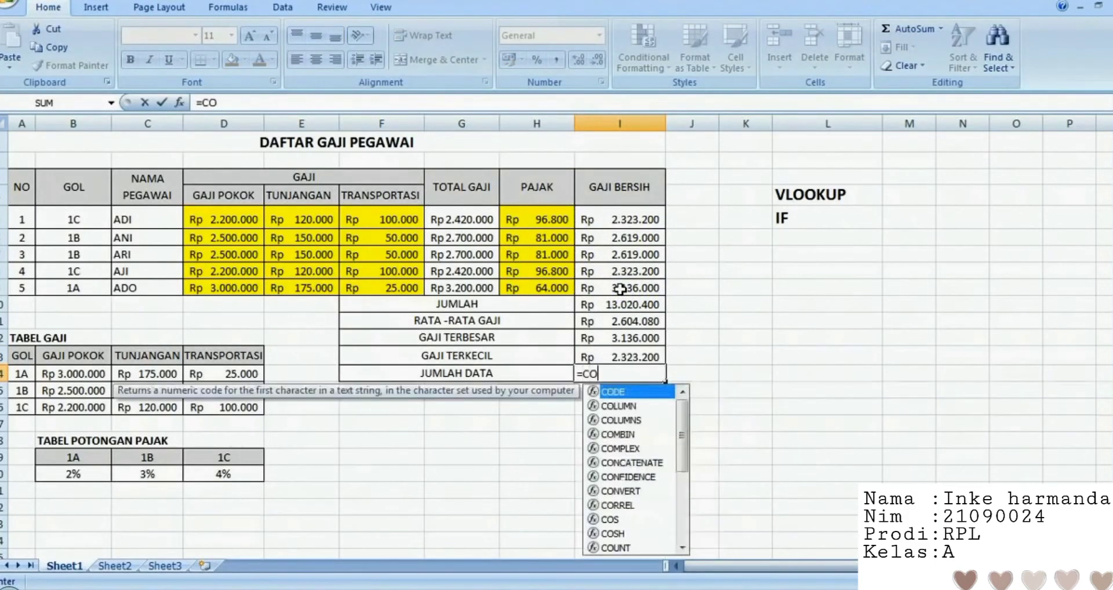
{"action": "type", "text": "UNT("}
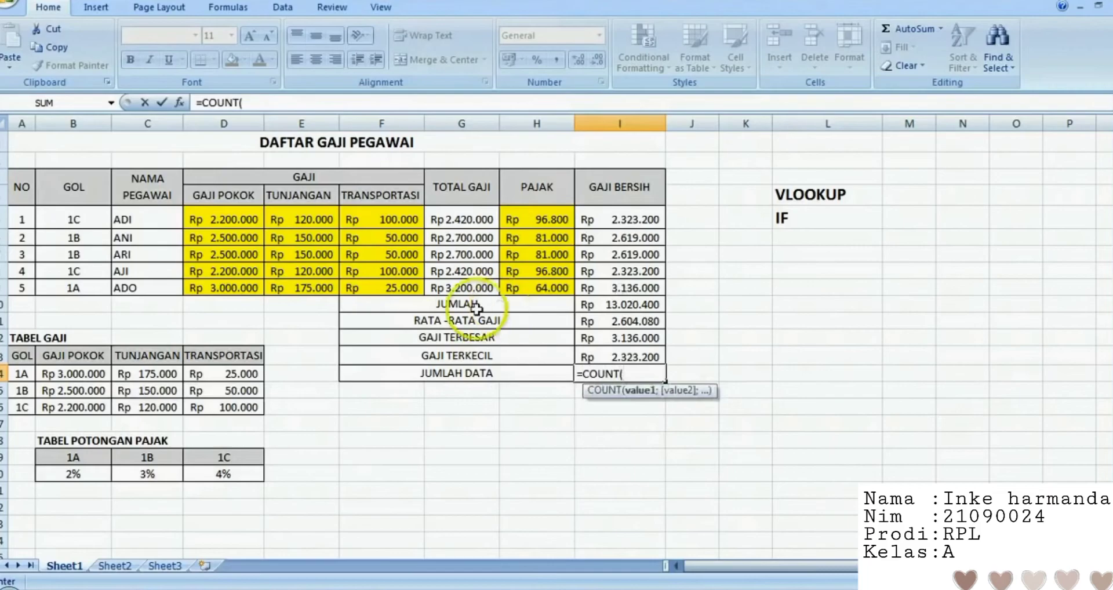
{"action": "left_click_drag", "start_coordinate": [594, 221], "coordinate": [598, 285]}
{"action": "key", "text": "Return"}
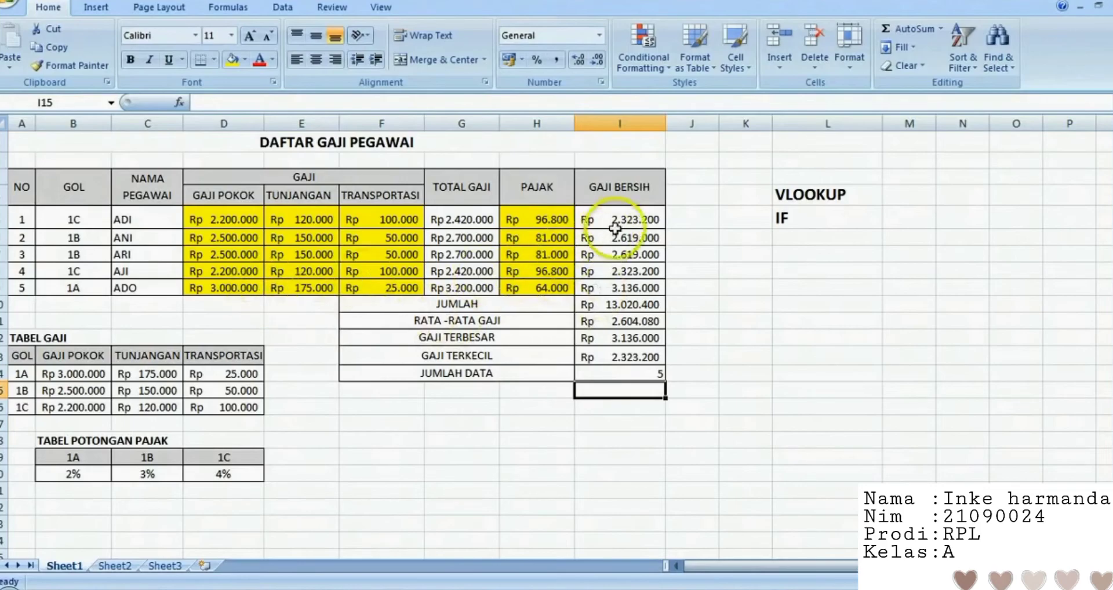
Review the first employee's formulas in row 5, from GAJI POKOK through TOTAL GAJI and PAJAK to GAJI BERSIH
{"action": "left_click", "coordinate": [226, 218]}
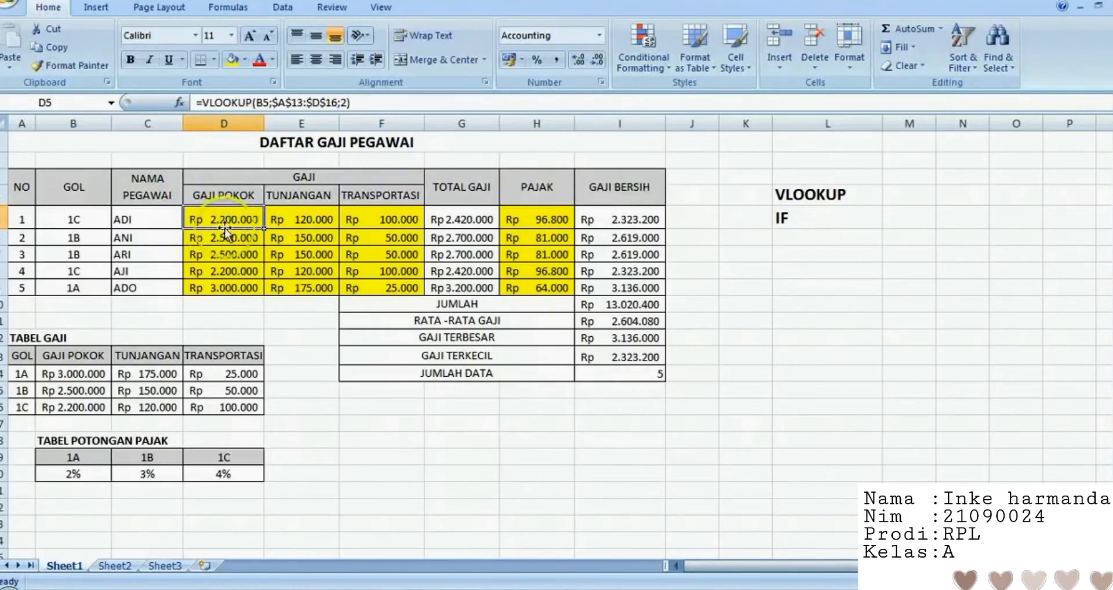
{"action": "left_click", "coordinate": [297, 219]}
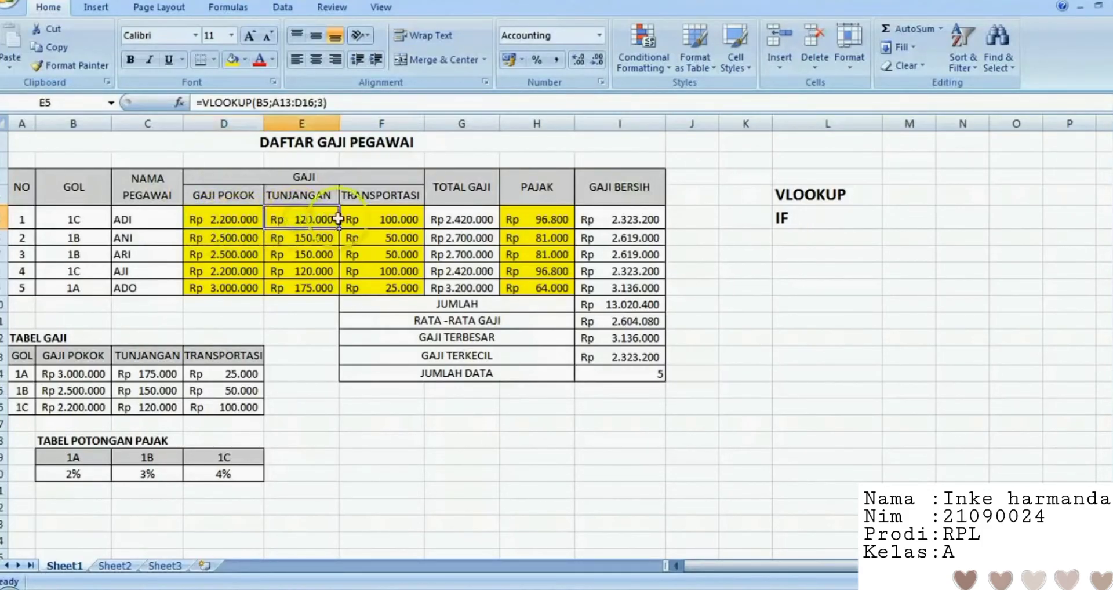
{"action": "left_click", "coordinate": [371, 215]}
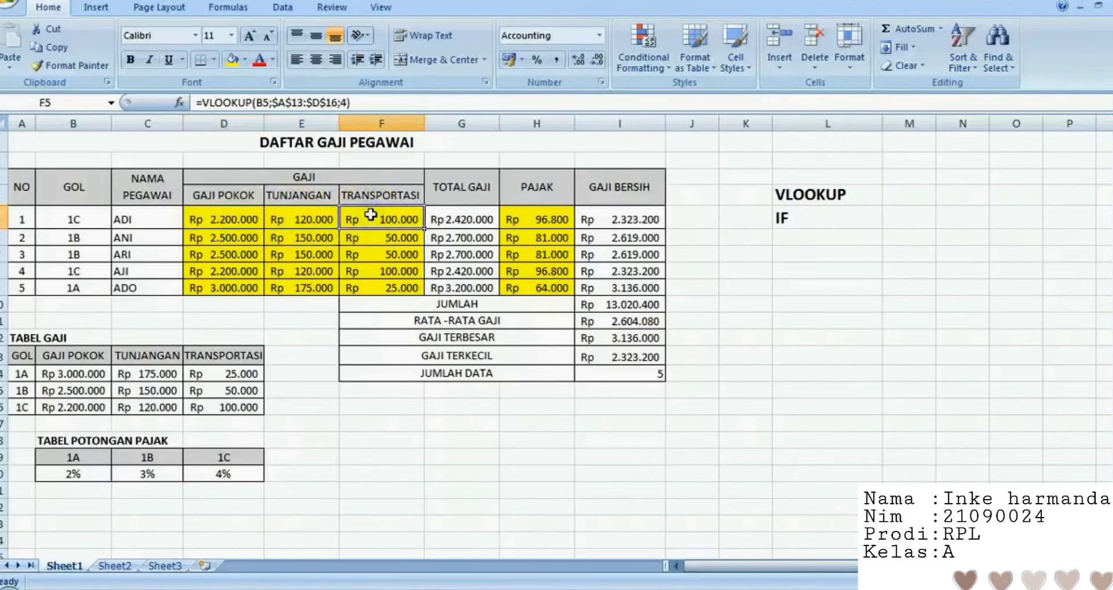
{"action": "left_click", "coordinate": [464, 220]}
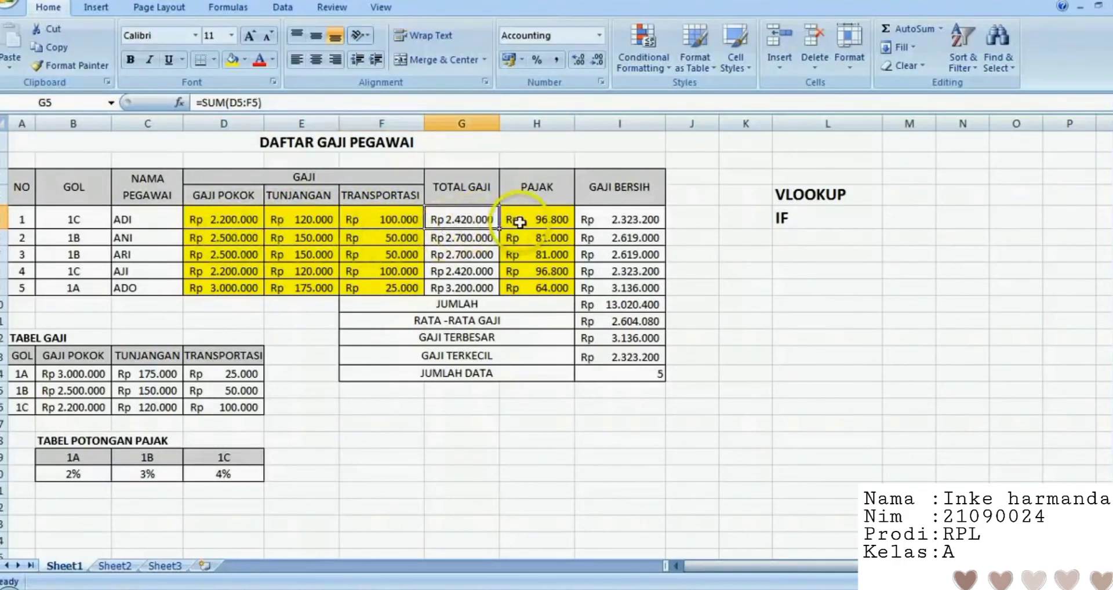
{"action": "left_click", "coordinate": [541, 222]}
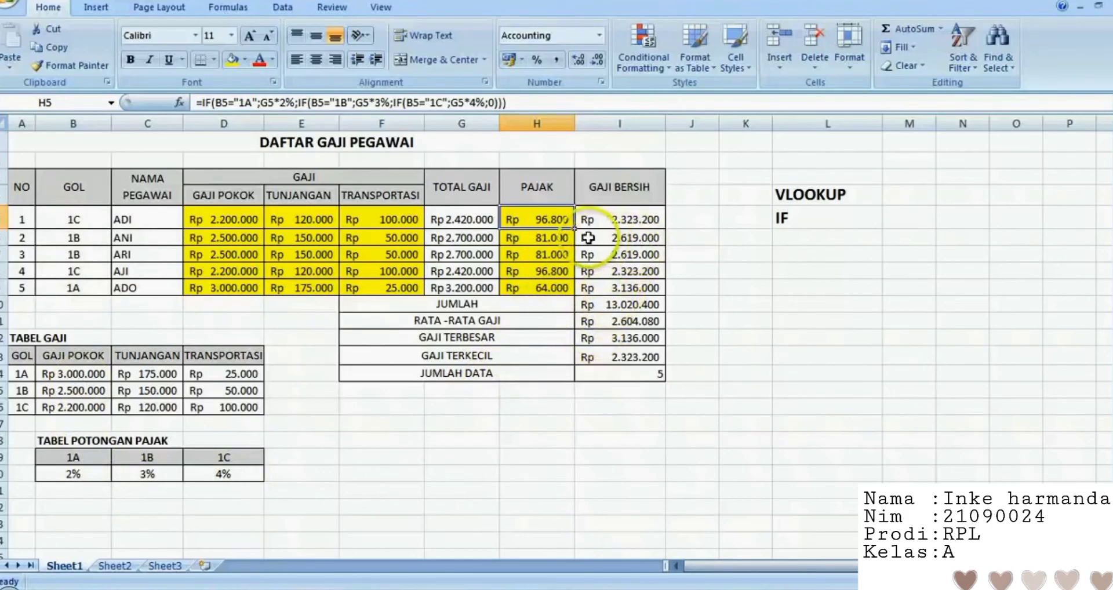
{"action": "left_click", "coordinate": [619, 219]}
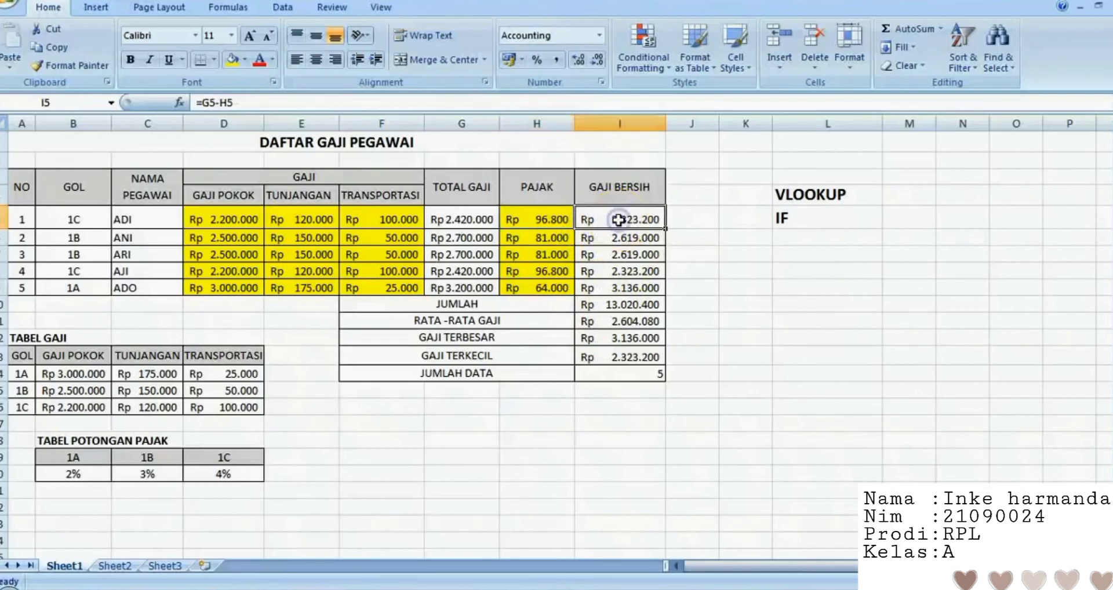
{"action": "left_click", "coordinate": [444, 219]}
{"action": "left_click", "coordinate": [545, 219]}
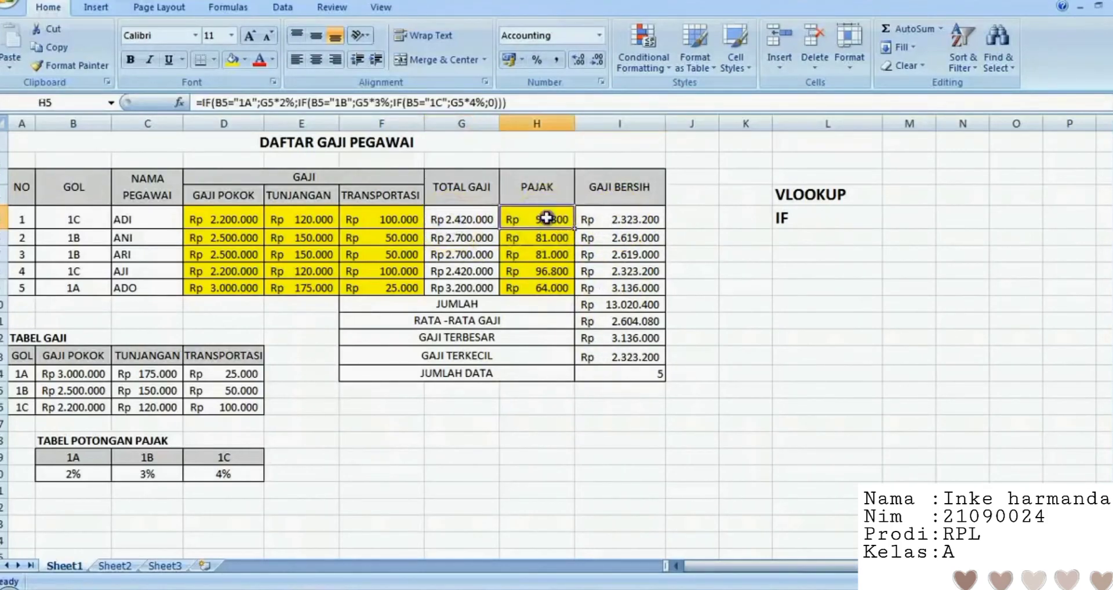
{"action": "left_click", "coordinate": [651, 217]}
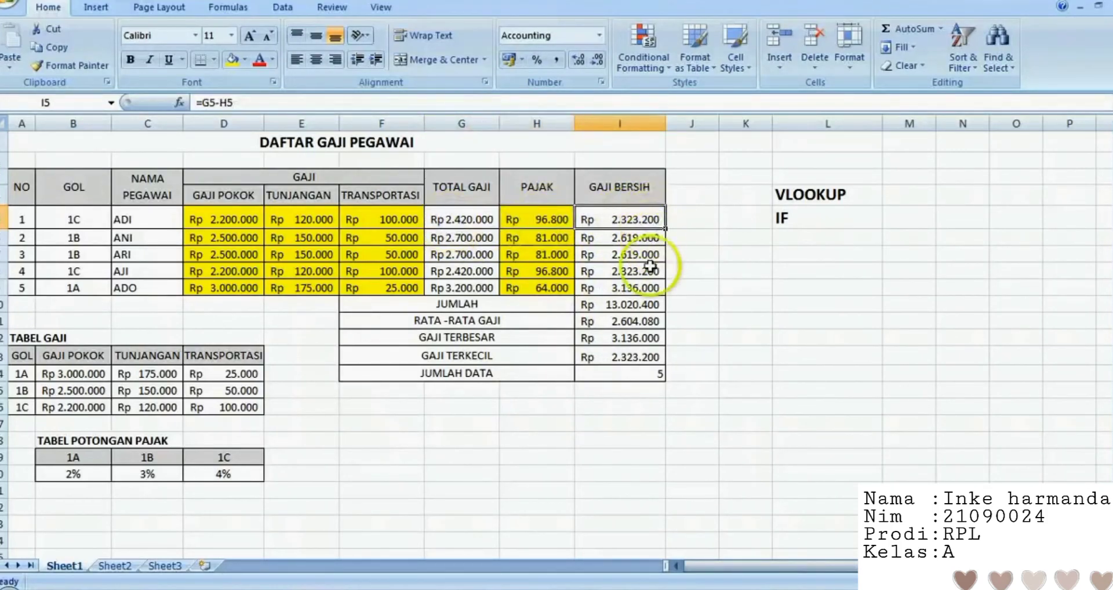
Review the summary formulas below the GAJI BERSIH column, from JUMLAH in I10 to JUMLAH DATA in I14
{"action": "left_click", "coordinate": [645, 307]}
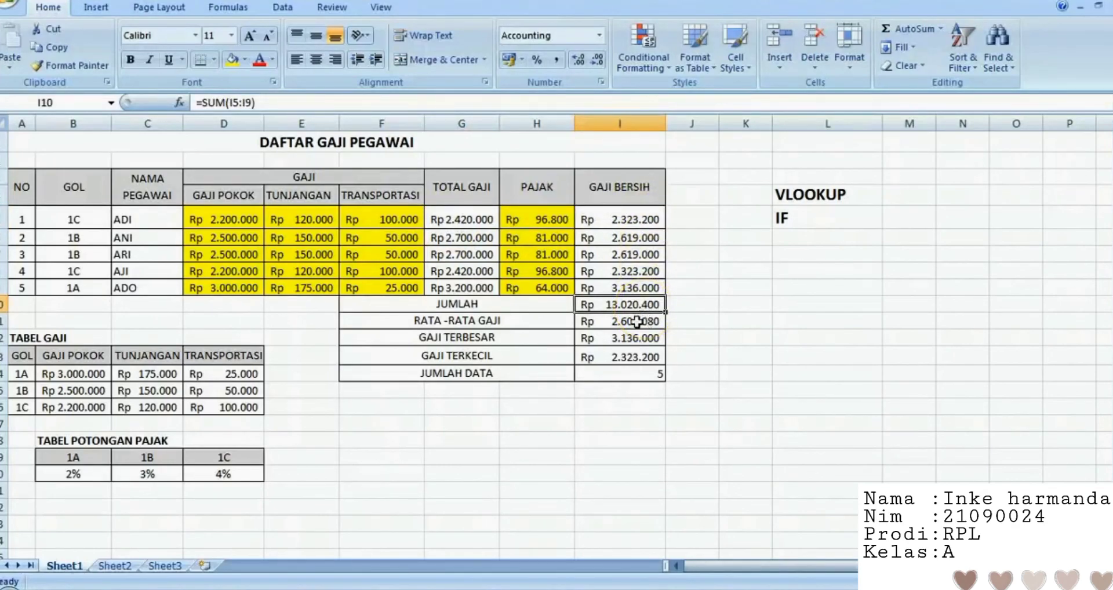
{"action": "left_click", "coordinate": [634, 328]}
{"action": "left_click", "coordinate": [634, 345]}
{"action": "left_click", "coordinate": [634, 360]}
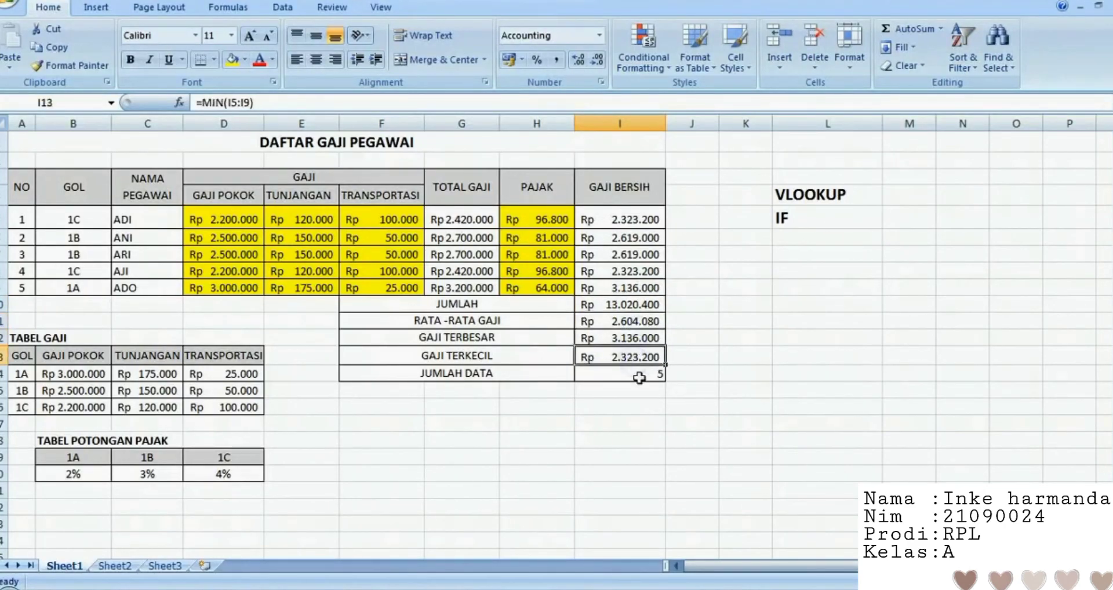
{"action": "left_click", "coordinate": [639, 377]}
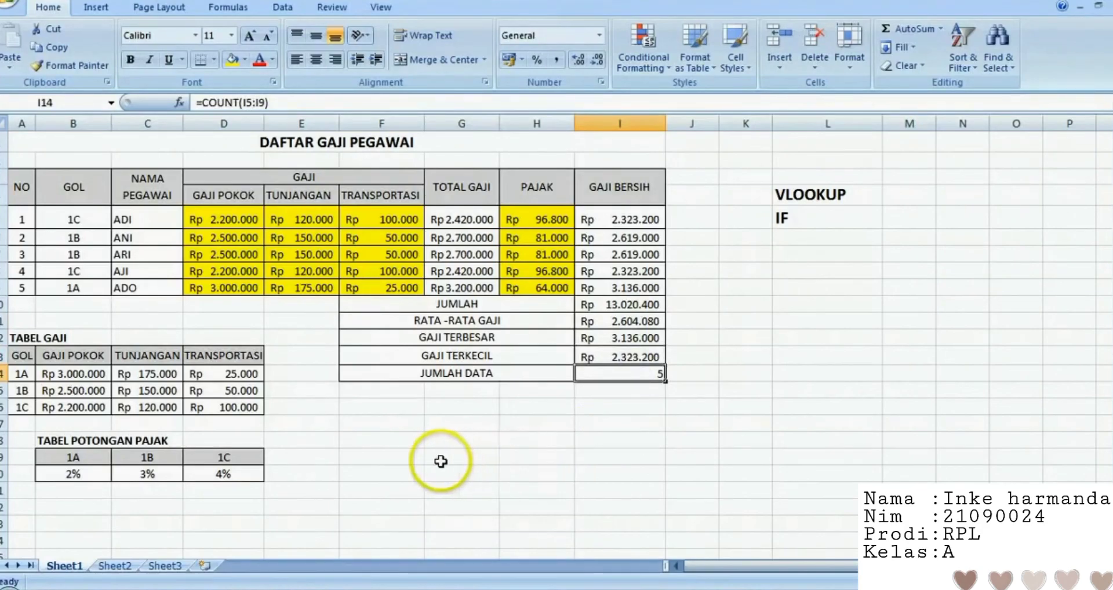